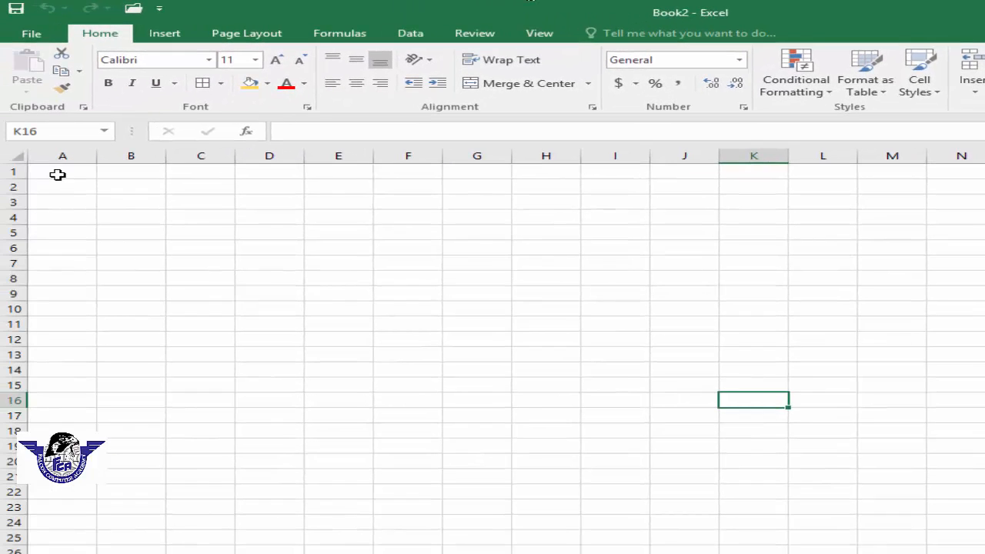
Enter the values 500, 200, 400, 100, 500 and 600 in cells A1 to A6
left_click(59, 172)
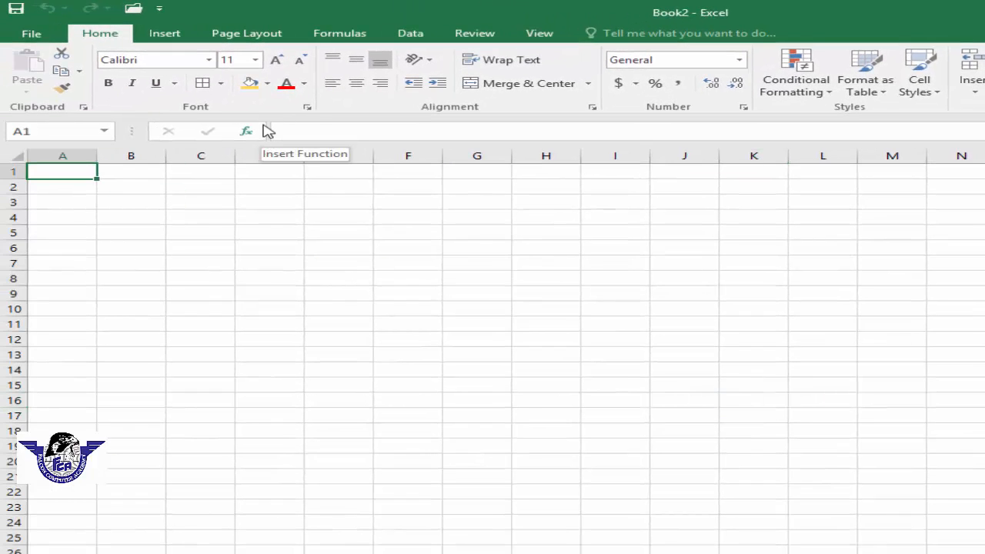
type("500")
key("Return")
type("200")
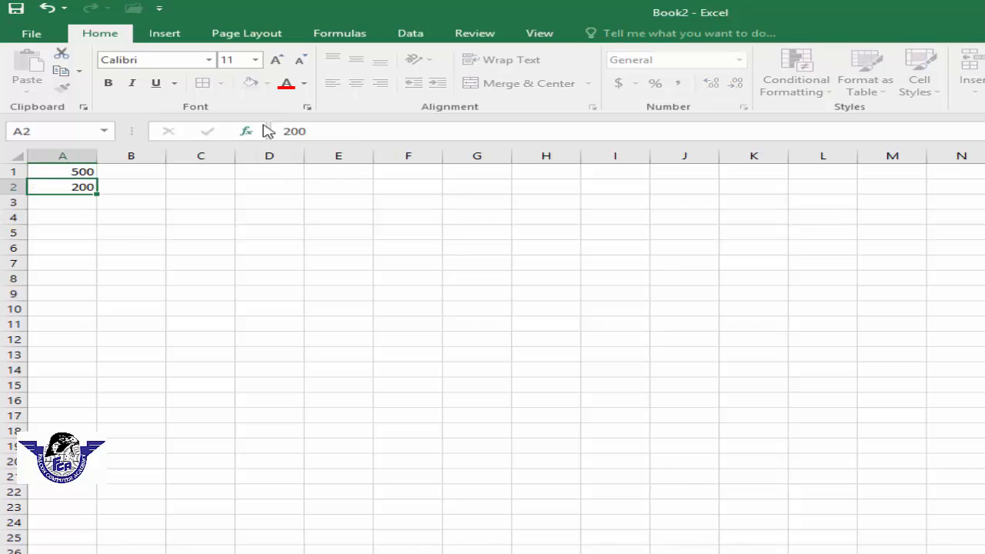
key("Return")
type("400")
key("Return")
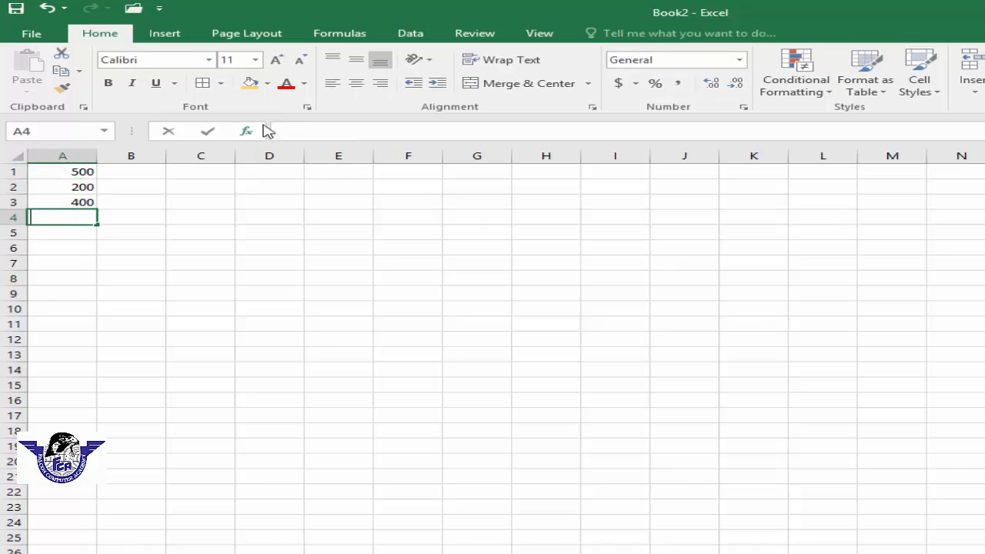
type("100")
key("Return")
type("500")
key("Return")
type("600")
key("Return")
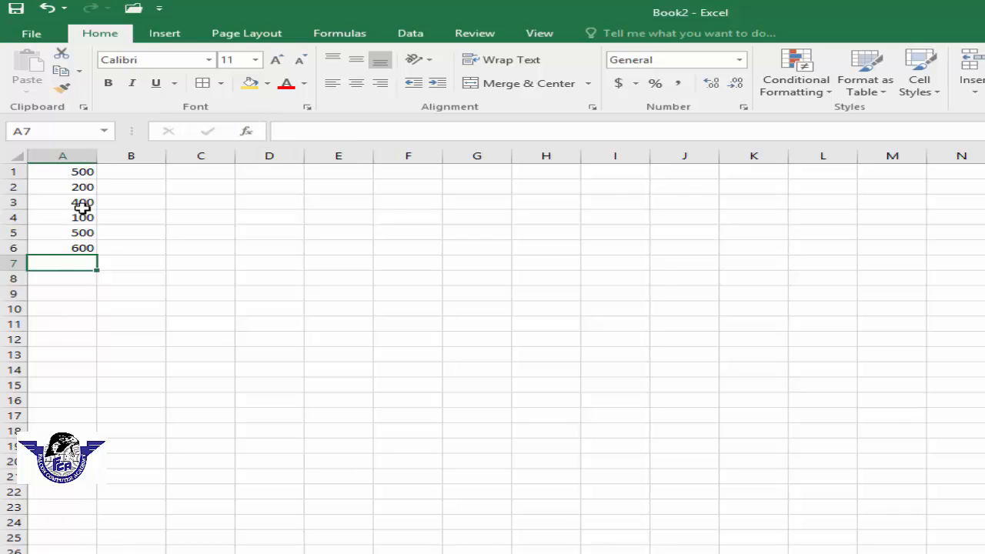
Apply the dollar accounting format to cells A1:A6, followed by the percent style
left_click_drag(89, 174, 77, 246)
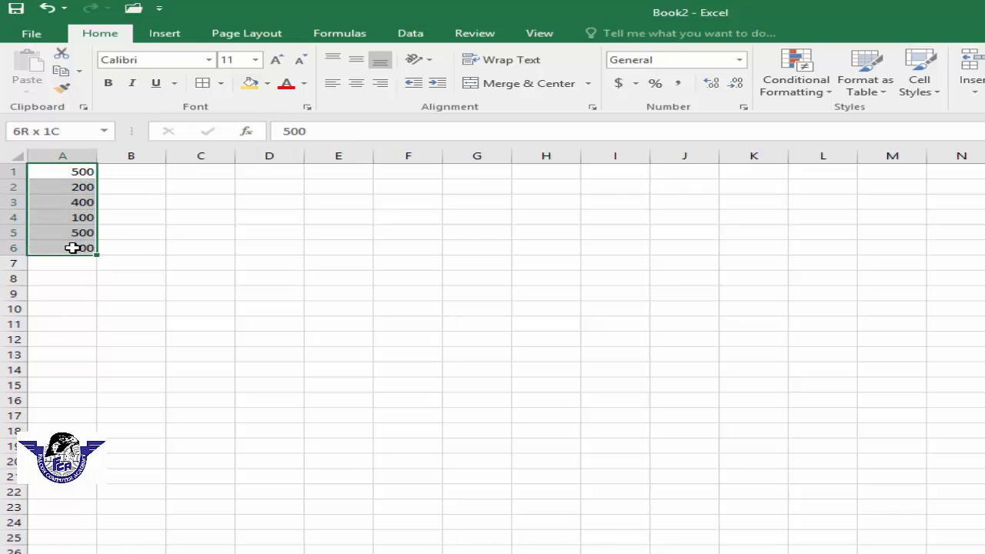
left_click(622, 86)
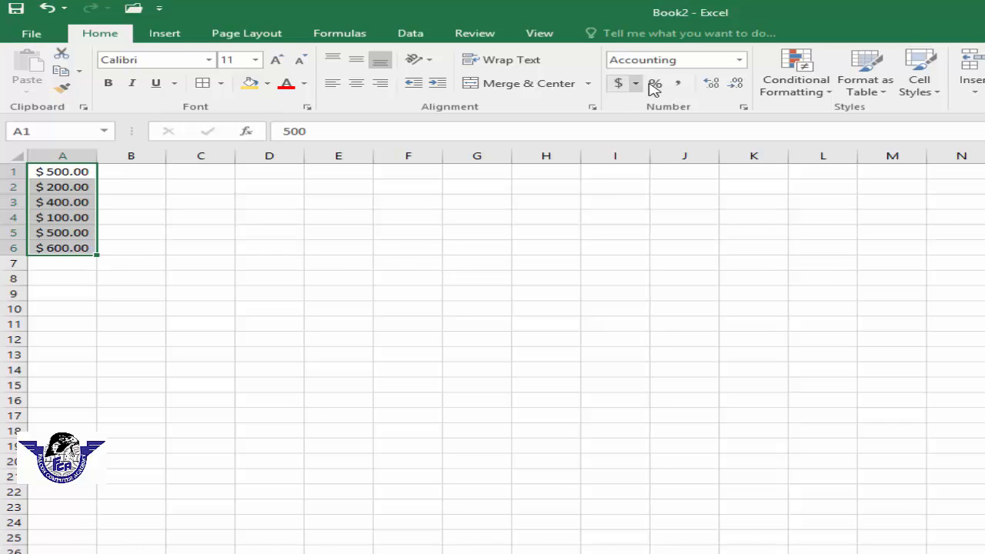
left_click(654, 83)
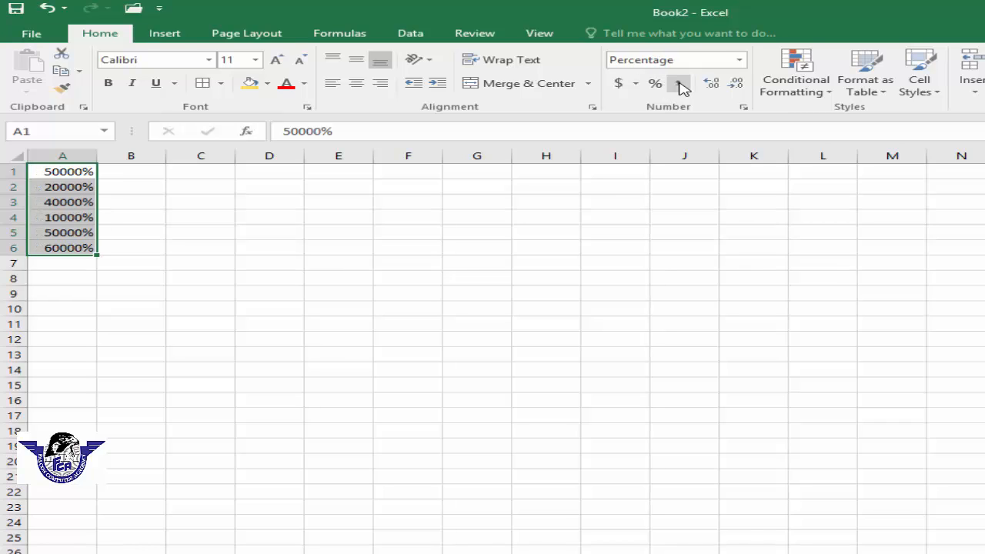
Apply the comma style to cells A1:A6 and add several extra decimal places
left_click(681, 84)
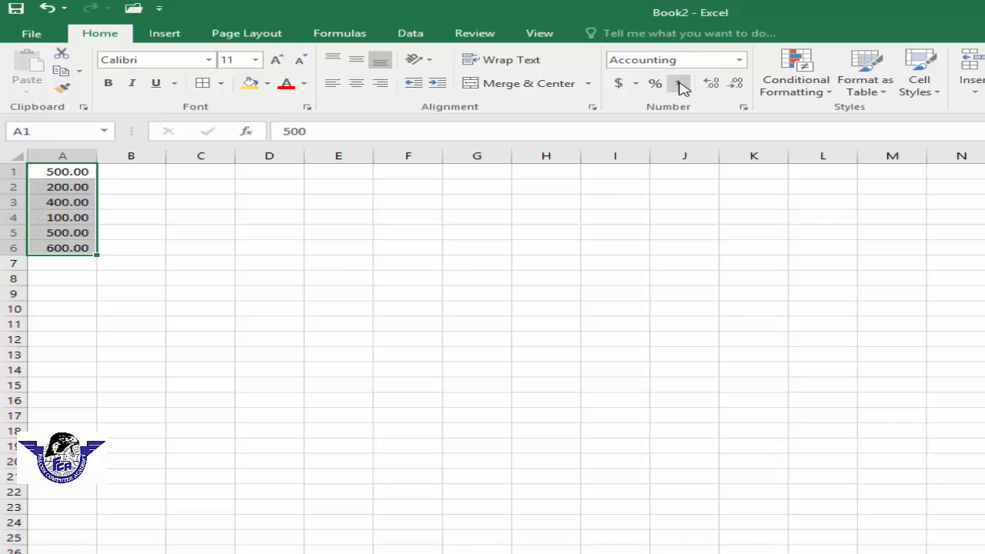
left_click(713, 84)
left_click(713, 84)
left_click(713, 84)
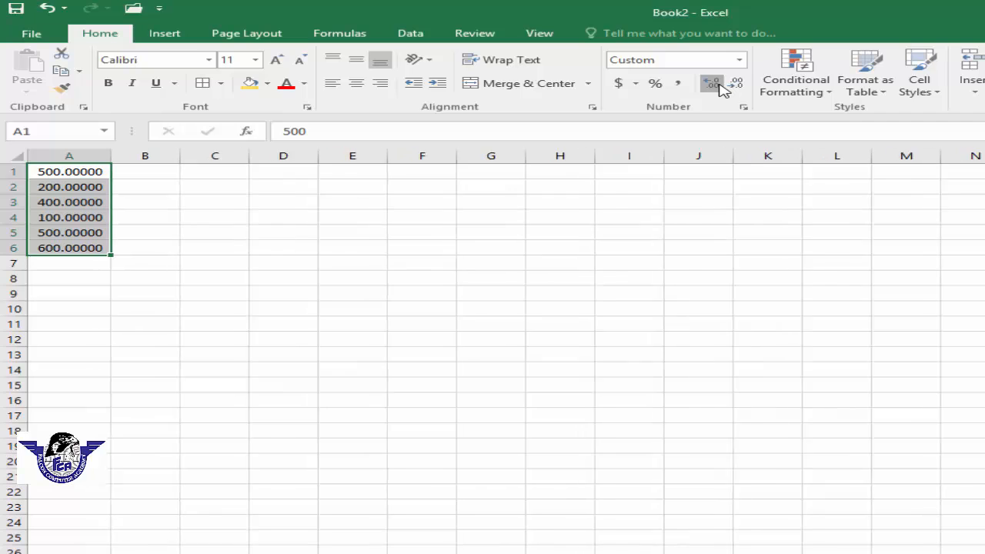
left_click(713, 84)
left_click(713, 83)
left_click(713, 84)
left_click(721, 84)
Reduce the displayed decimal places of cells A1:A6 to two
left_click(737, 84)
left_click(736, 84)
left_click(736, 83)
left_click(736, 84)
left_click(737, 83)
left_click(737, 84)
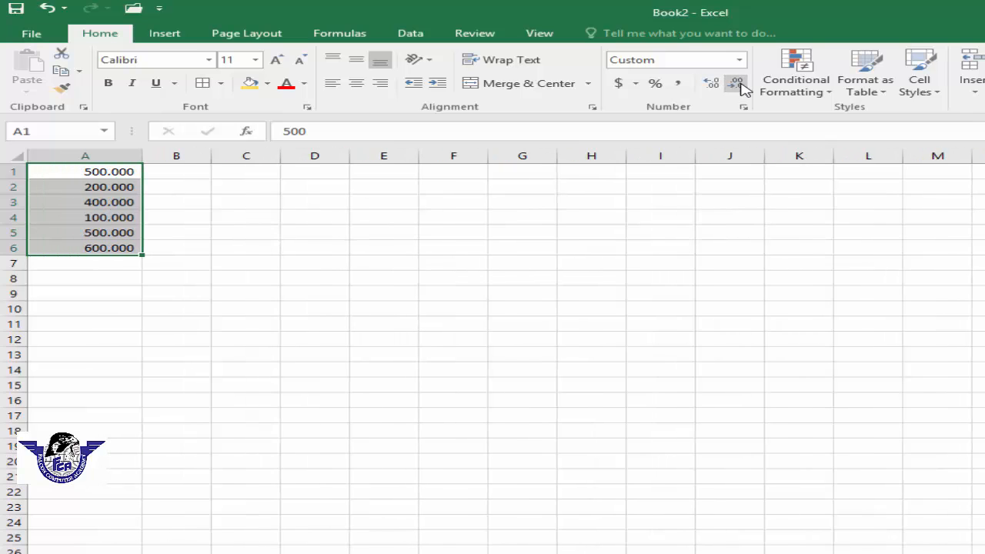
left_click(739, 84)
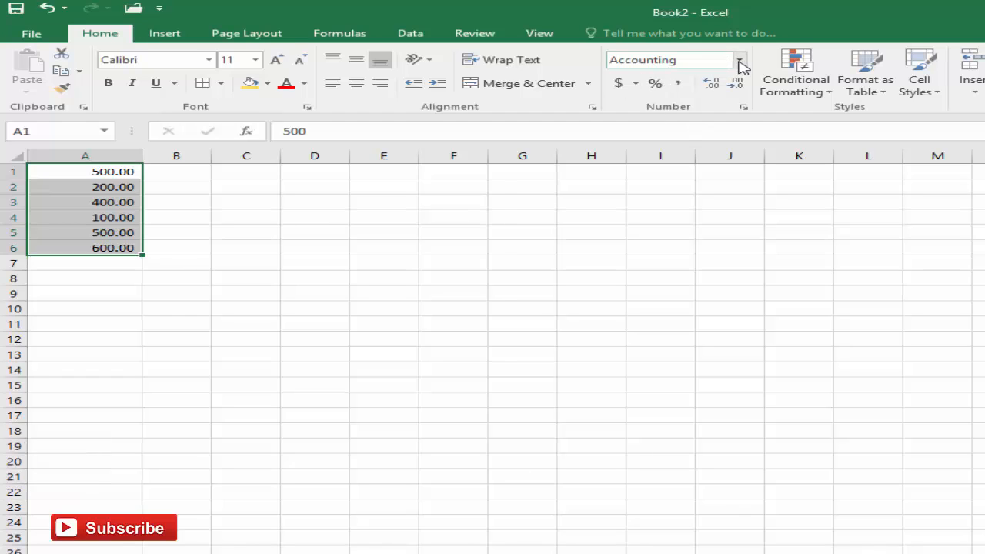
Reset the number format of cells A1:A6 to General and switch it to Currency
left_click(740, 60)
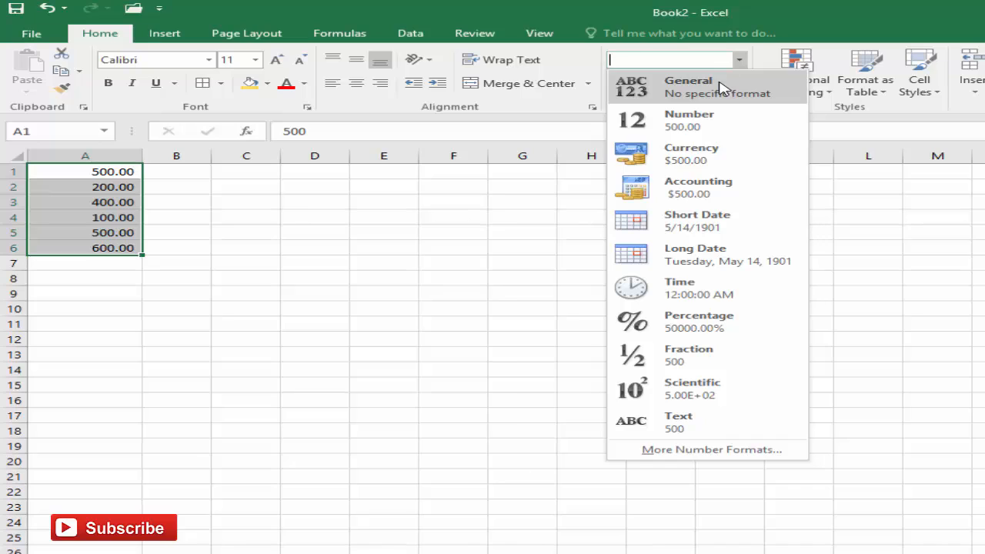
left_click(720, 87)
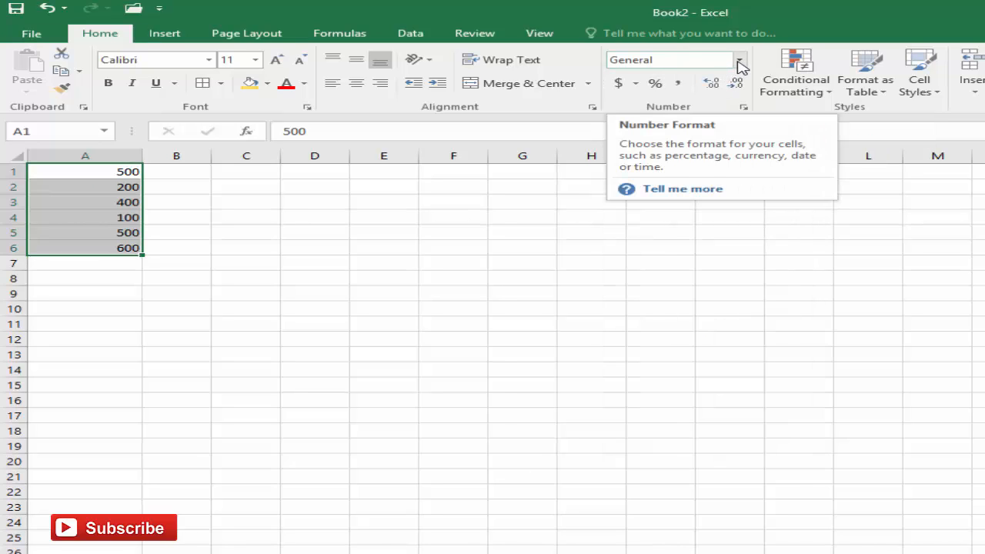
left_click(739, 64)
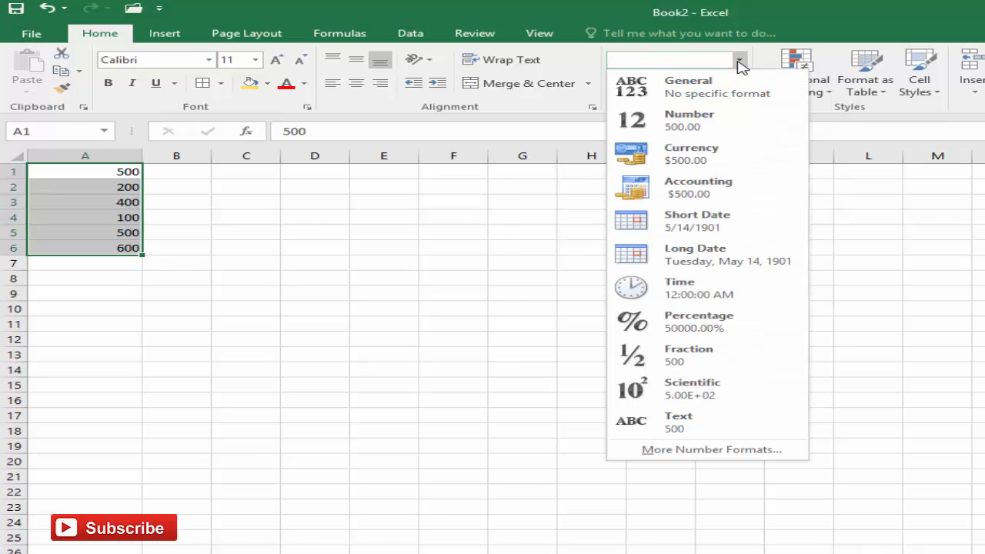
left_click(739, 63)
left_click(739, 63)
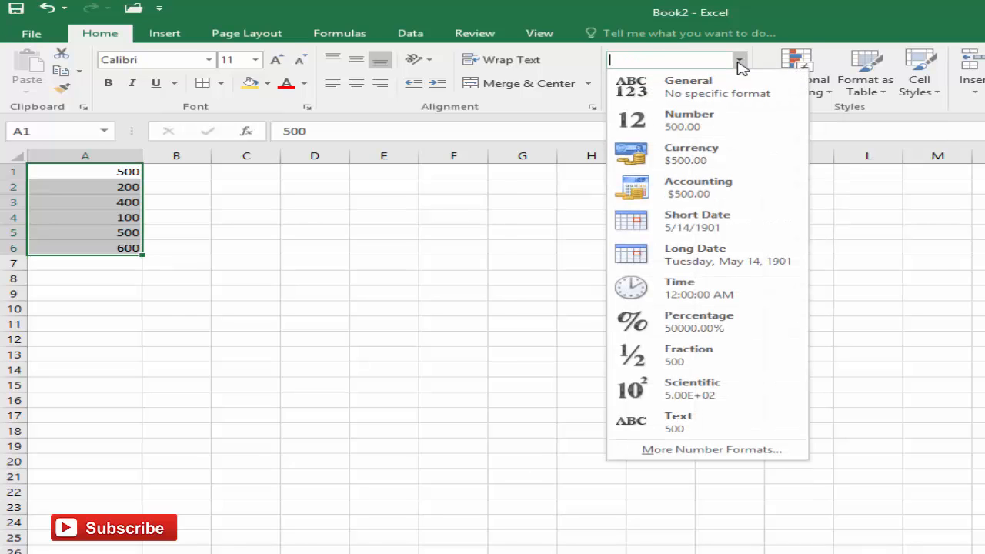
left_click(688, 166)
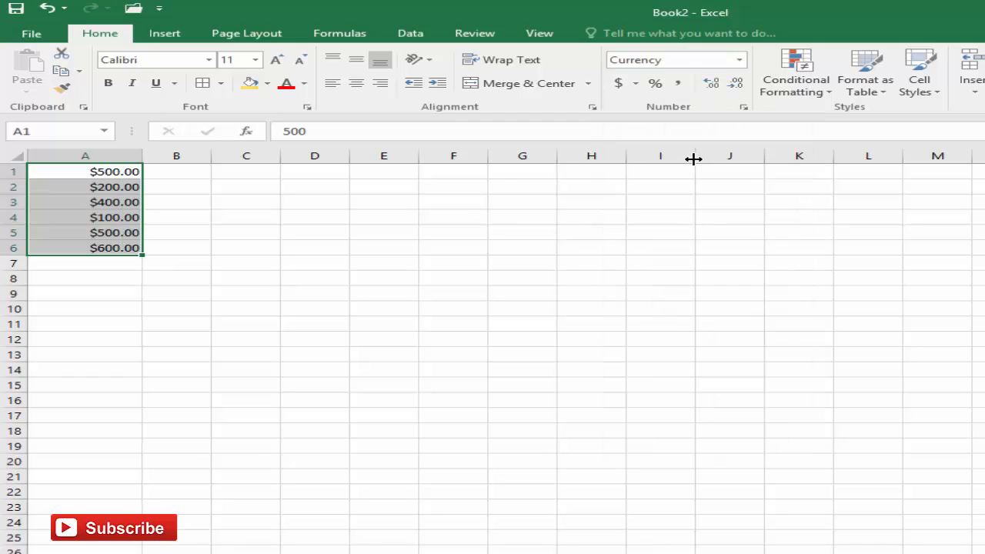
Change the currency symbol of cells A1:A6 to PKR through the detailed number format settings
left_click(742, 61)
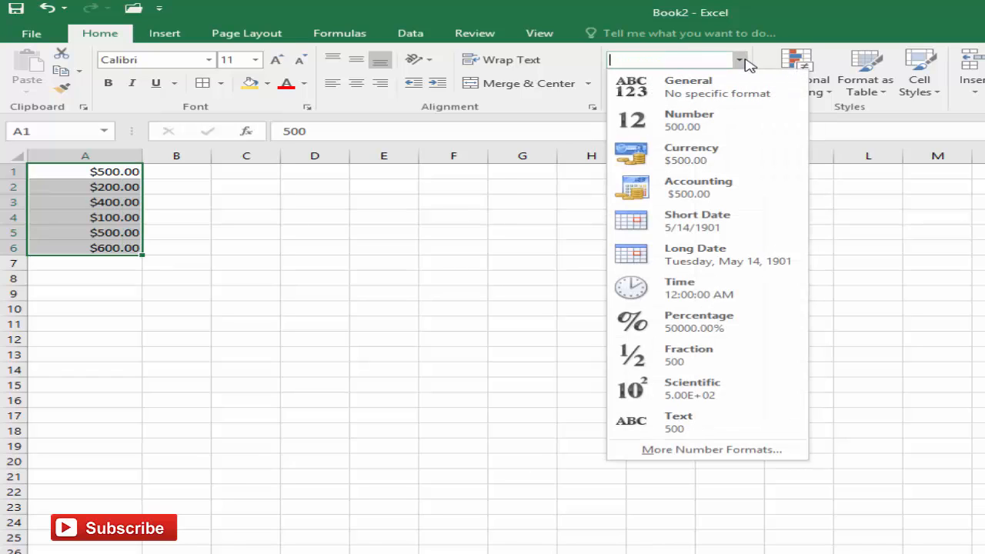
left_click(695, 451)
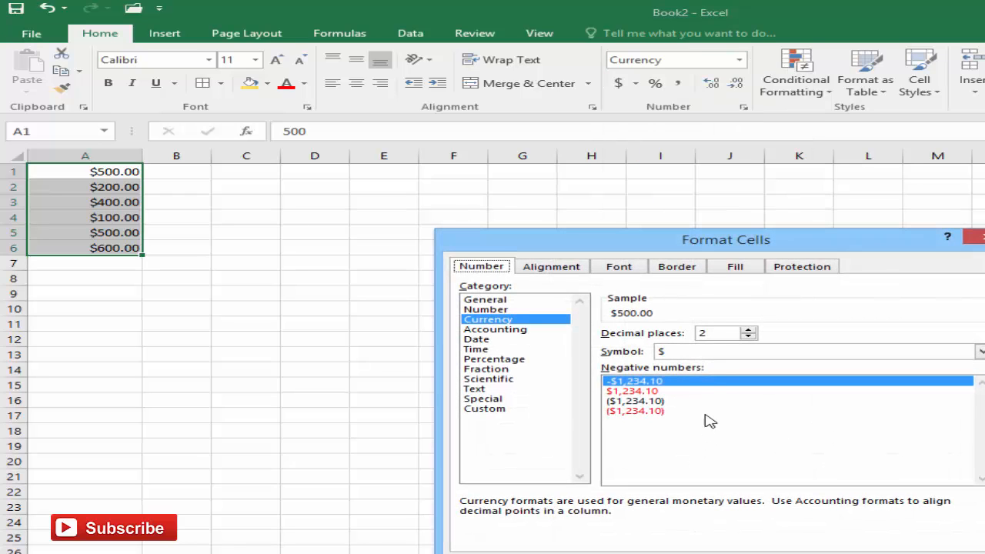
left_click_drag(566, 251, 754, 154)
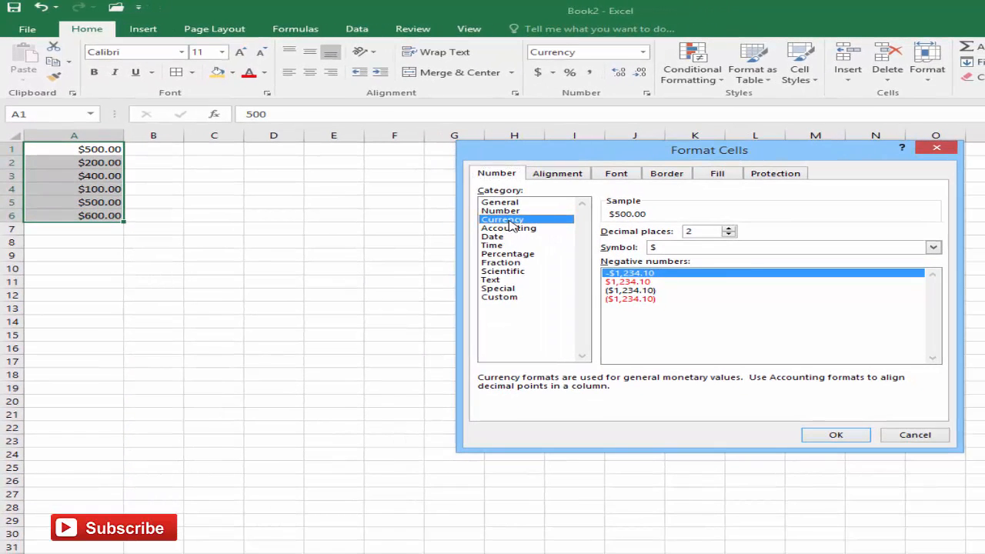
left_click(847, 248)
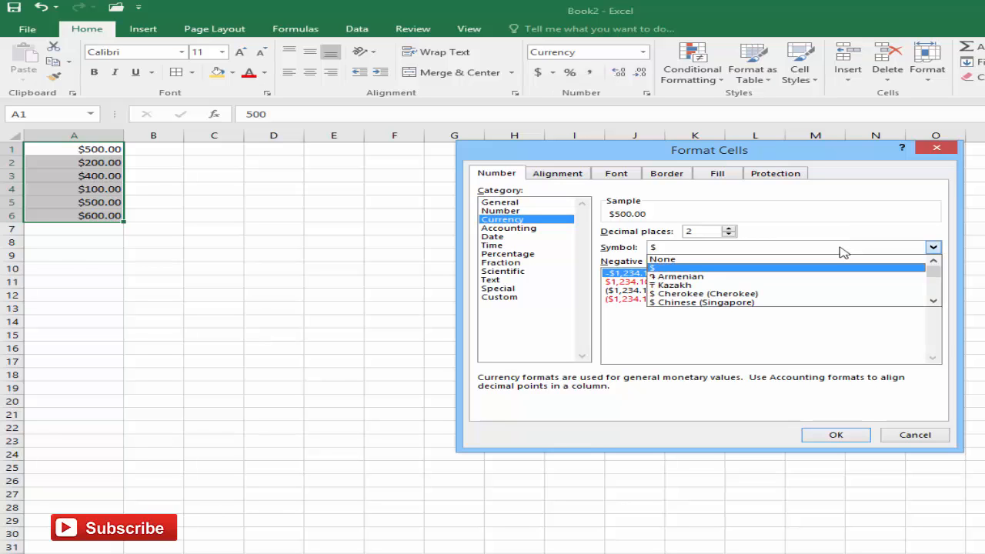
scroll(789, 285, "down", 1)
scroll(789, 285, "down", 10)
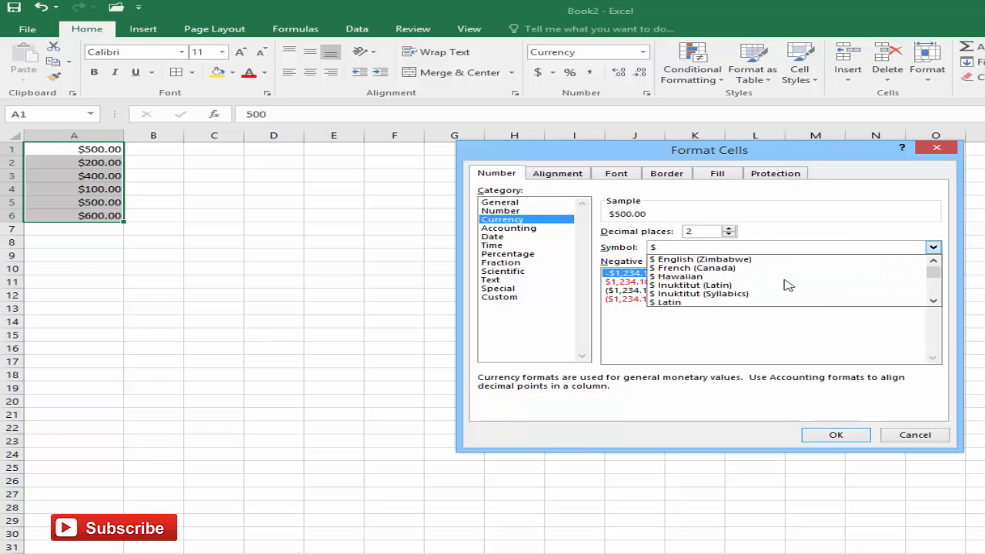
scroll(787, 283, "down", 10)
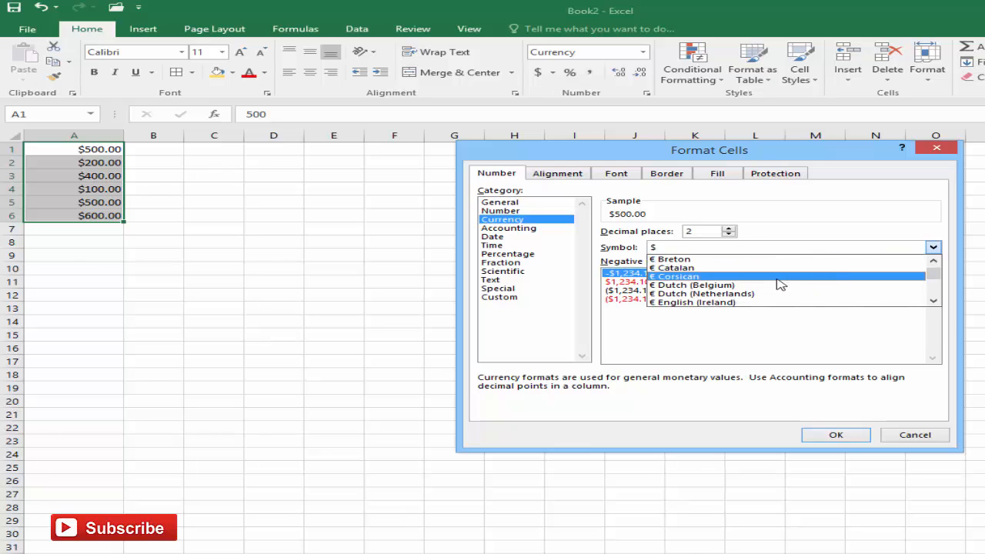
type("pk")
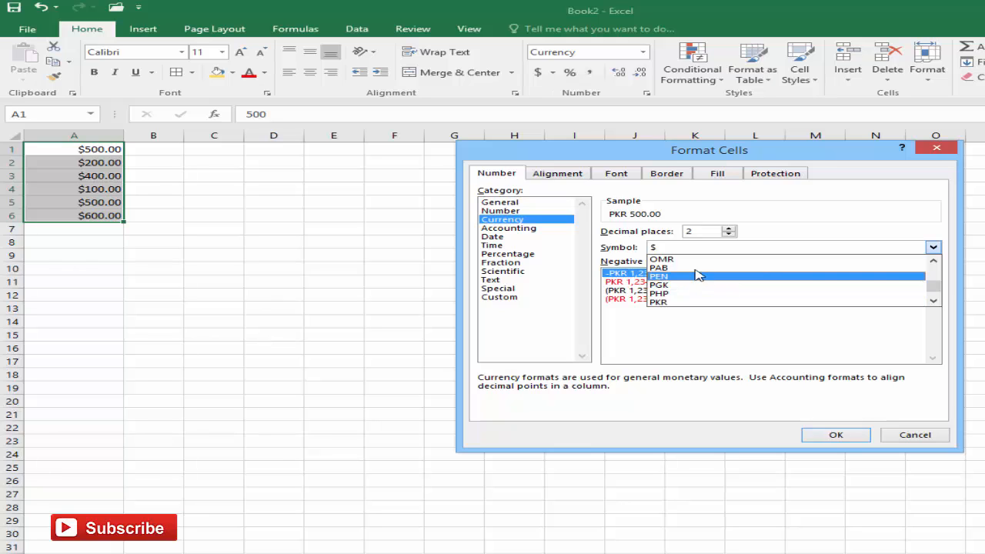
left_click(690, 302)
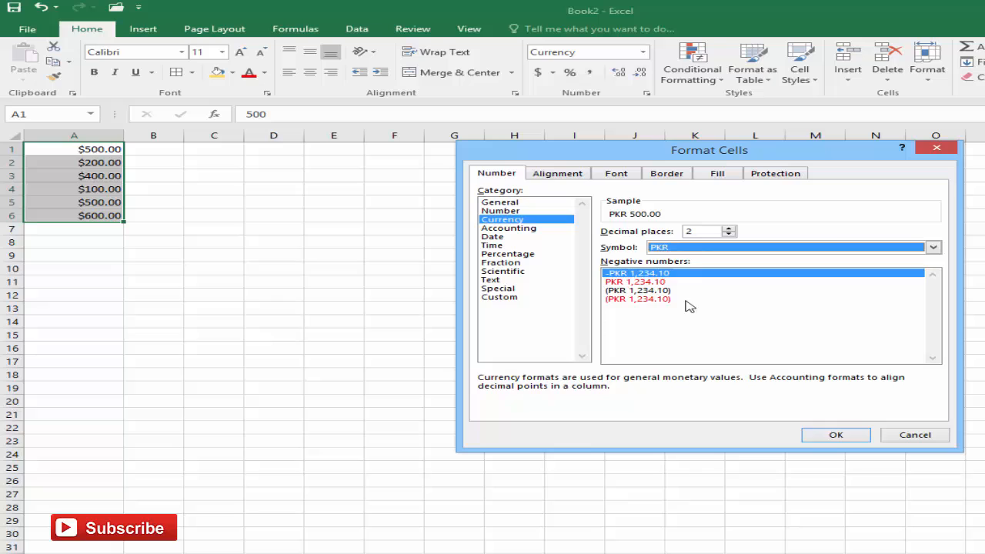
left_click(819, 436)
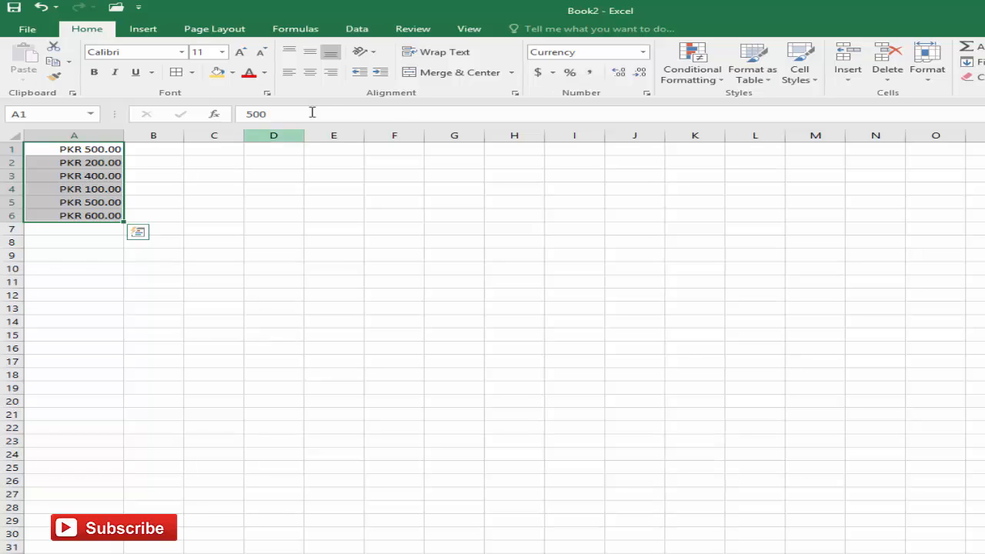
Apply the dollar accounting format to cells A1:A6 and reset them to the General format
left_click(540, 71)
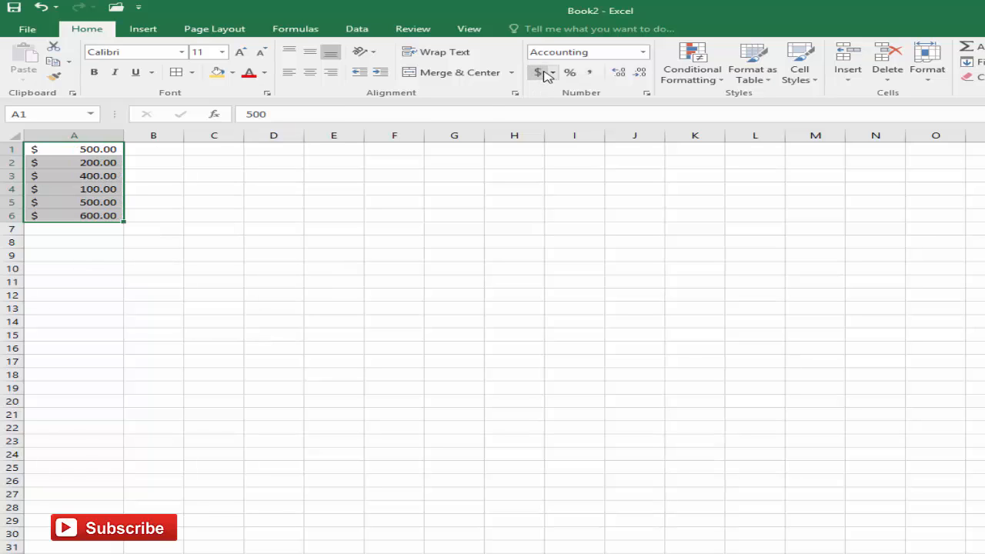
left_click(643, 52)
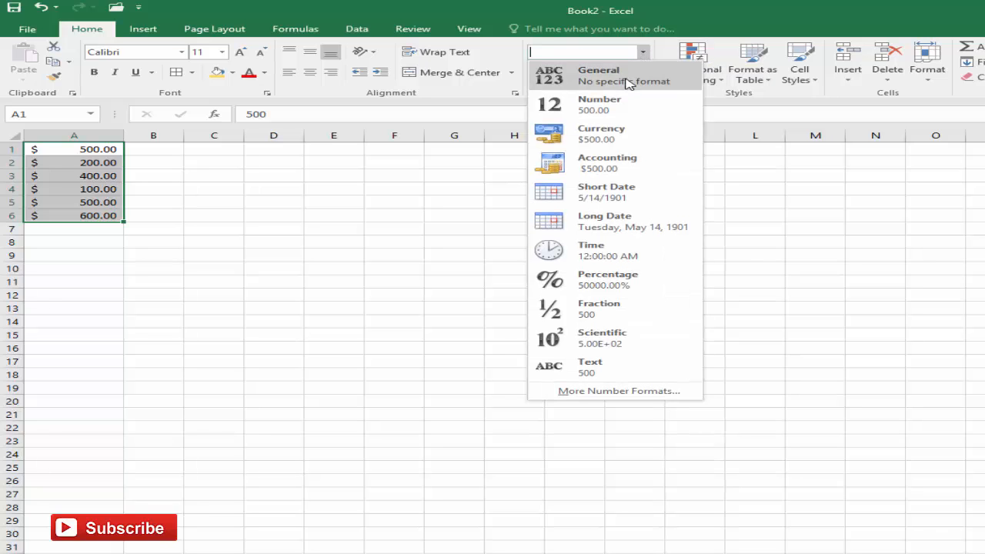
left_click(627, 81)
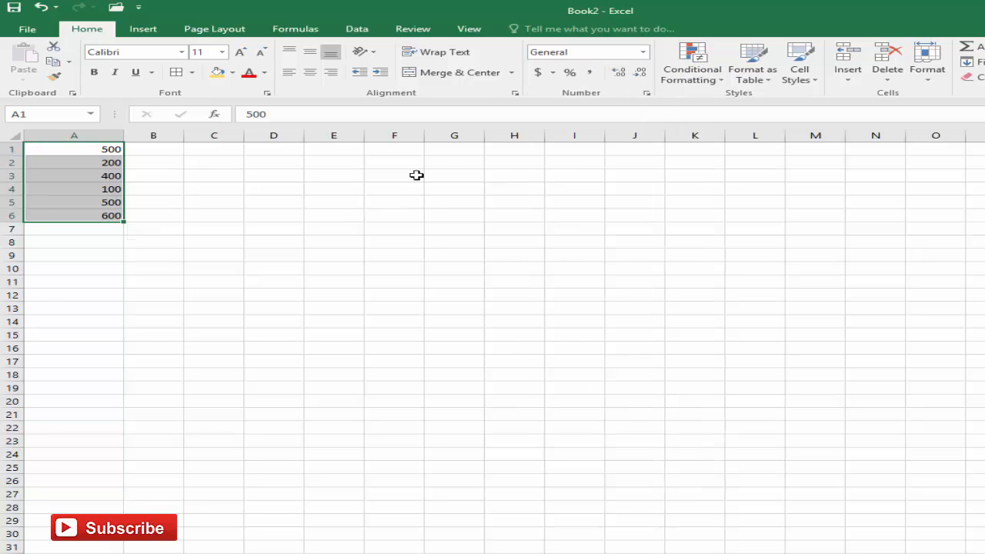
Enter the date 06-06-2017 in cell G2 and widen column G
left_click(441, 165)
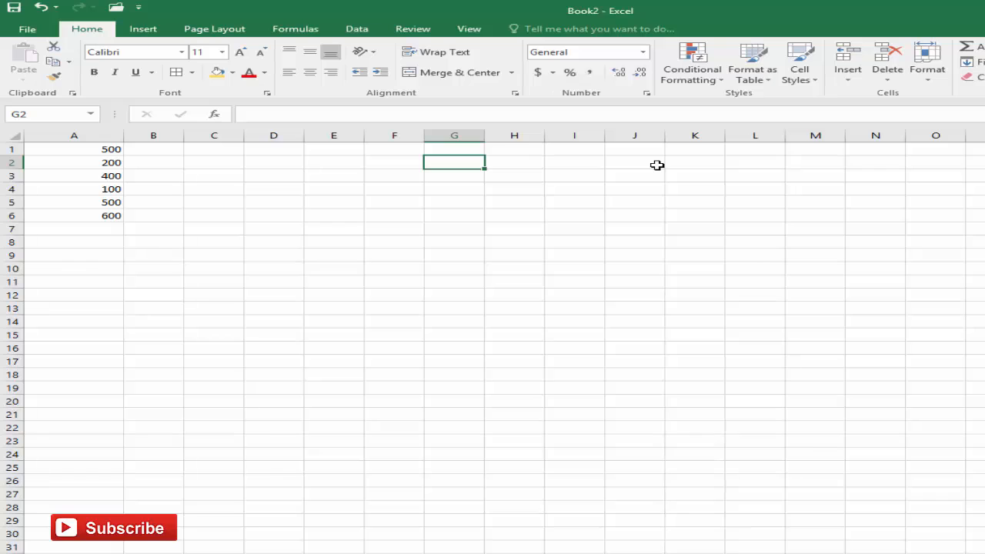
type("06")
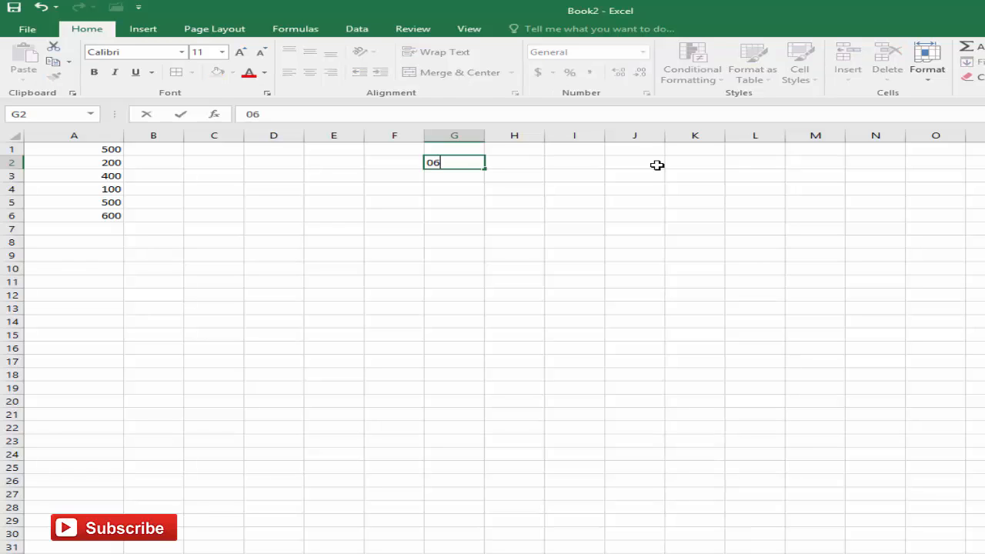
type("-06-1")
key("BackSpace")
type("2017")
key("Return")
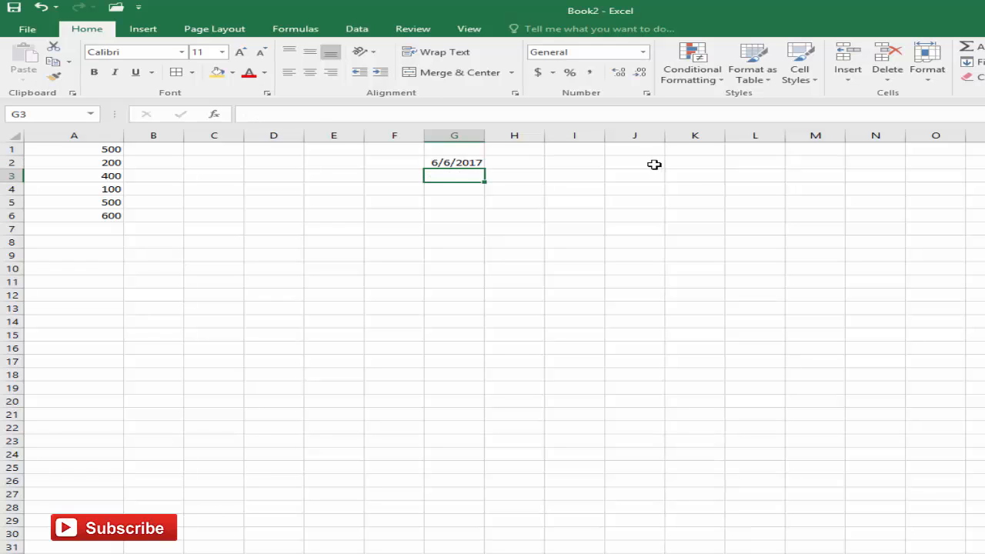
left_click_drag(486, 138, 546, 142)
Format the date in cell G2 as a long date with weekday through the detailed number format settings, and fit column G to its content
left_click(469, 161)
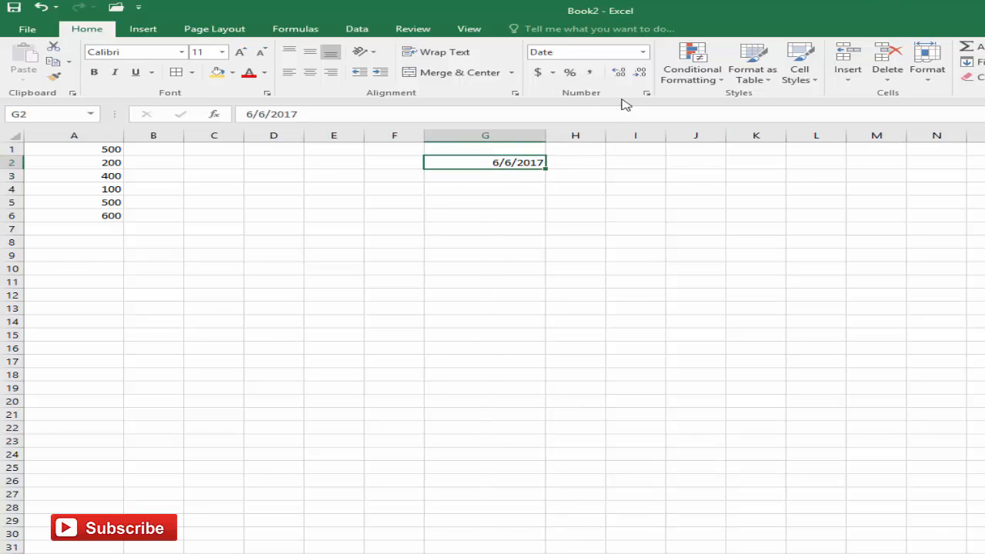
left_click(645, 52)
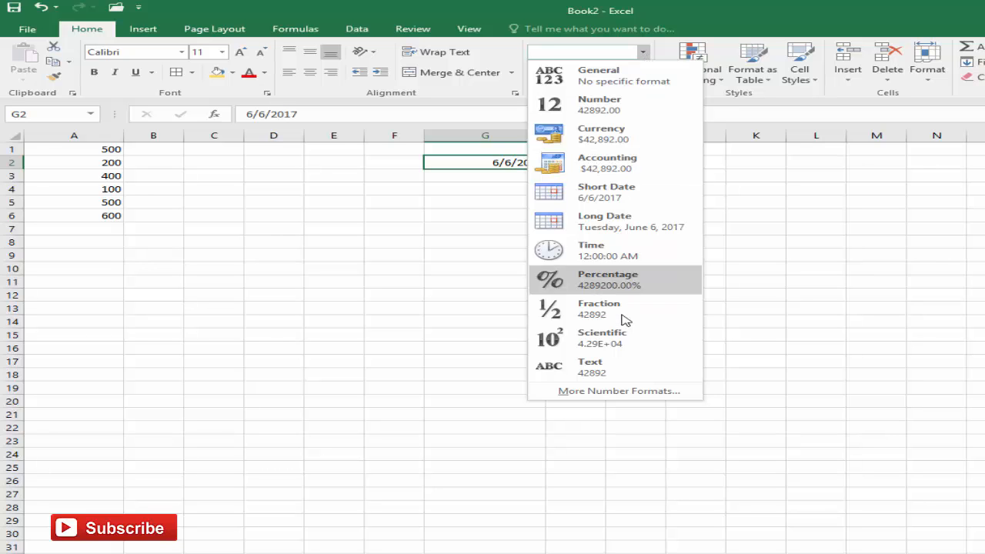
left_click(630, 392)
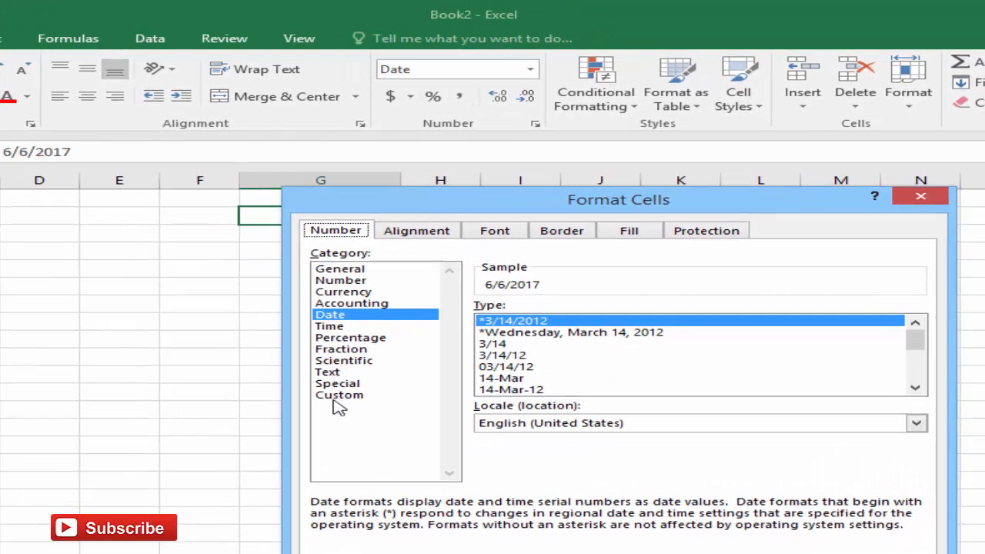
left_click(343, 319)
left_click(501, 334)
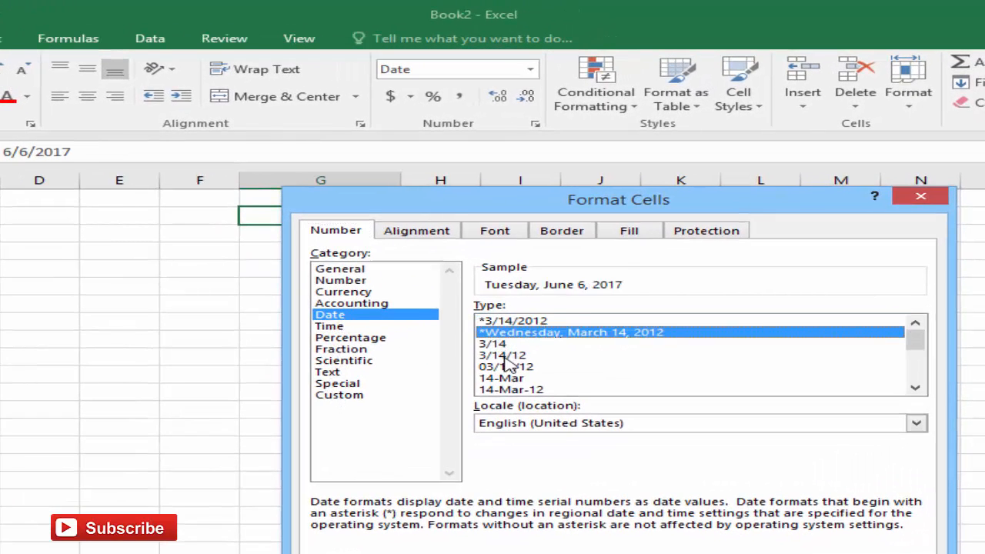
left_click(506, 356)
left_click(513, 390)
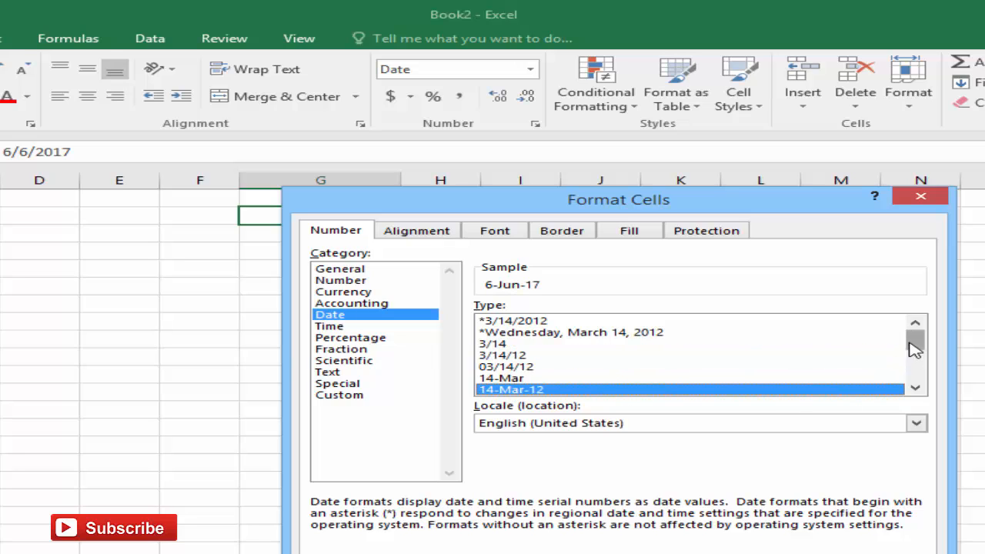
mouse_move(915, 346)
left_mouse_down()
mouse_move(914, 365)
mouse_move(924, 347)
mouse_move(915, 341)
left_mouse_up()
left_click(916, 388)
left_click(641, 334)
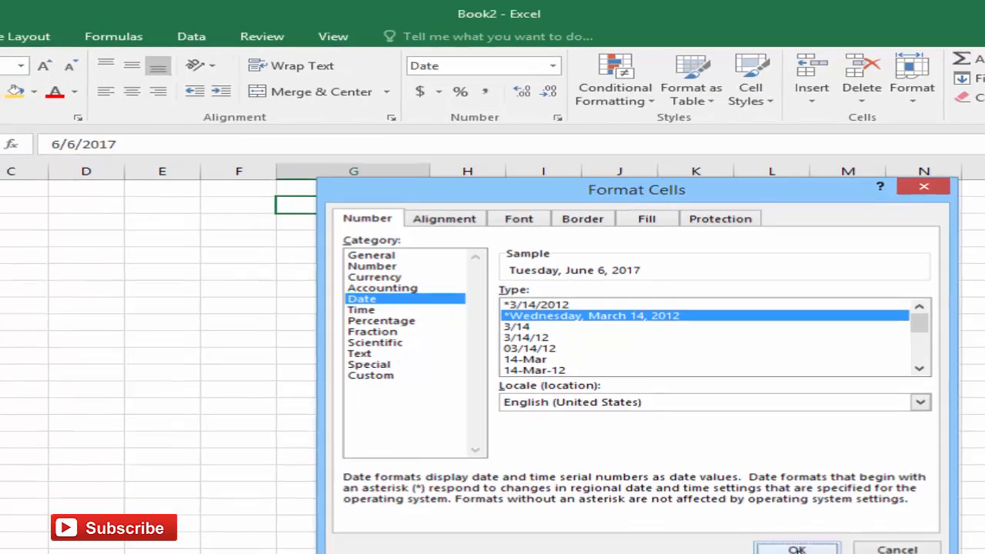
left_click(796, 549)
double_click(544, 138)
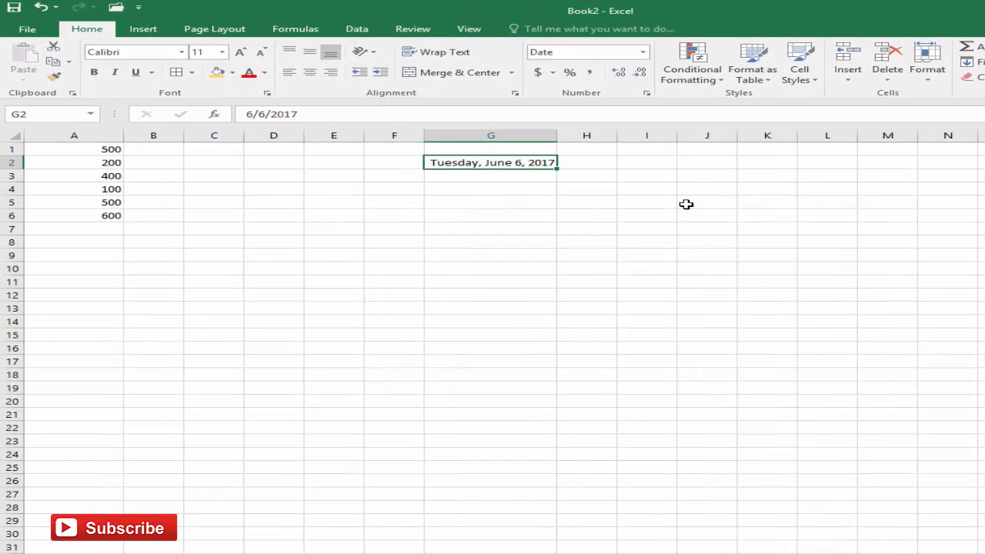
Reset cell G2 to the General format and apply the Short Date format to it
left_click(642, 52)
left_click(635, 80)
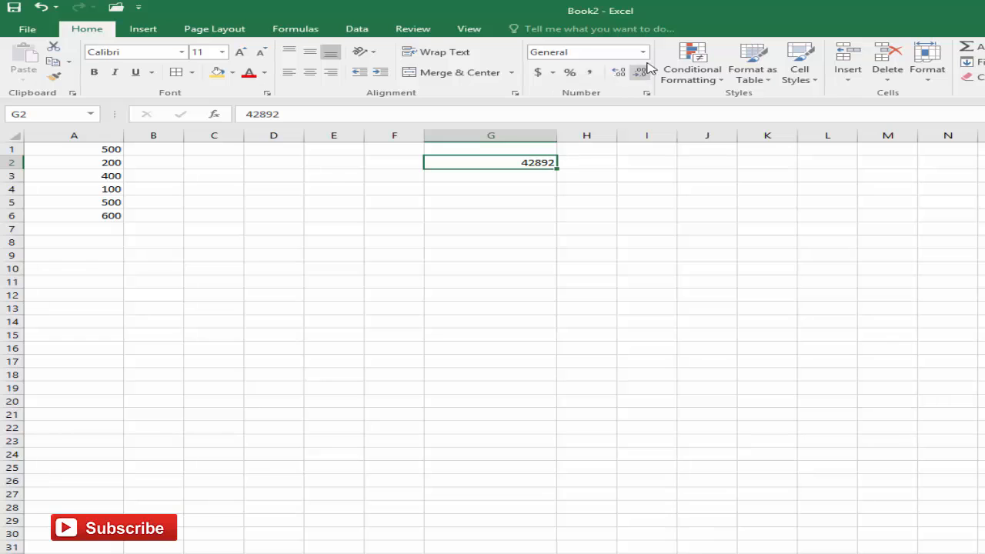
left_click(642, 52)
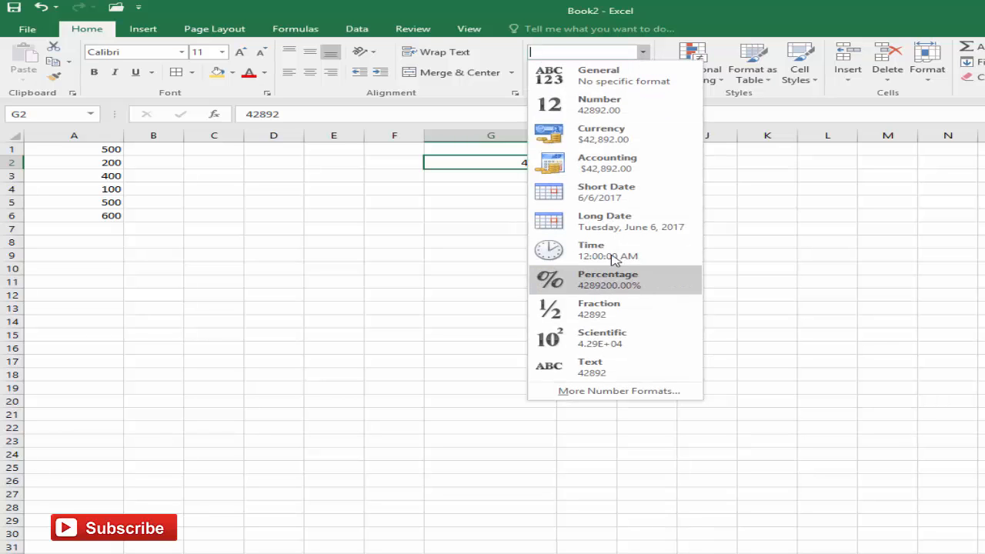
left_click(629, 199)
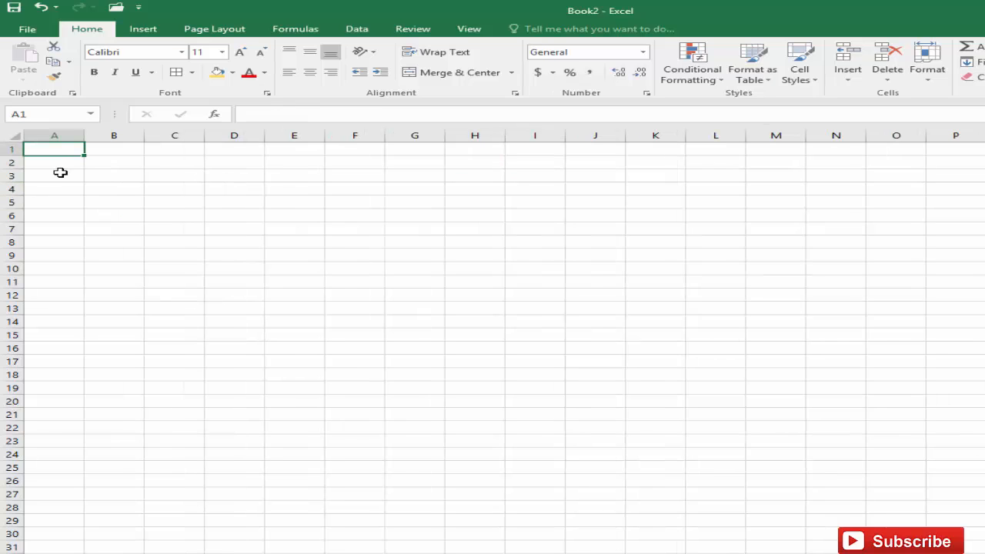
Enter the column headers "name" in cell A1 and "marks" in cell B1 of the empty sheet
type("am")
key("BackSpace")
key("BackSpace")
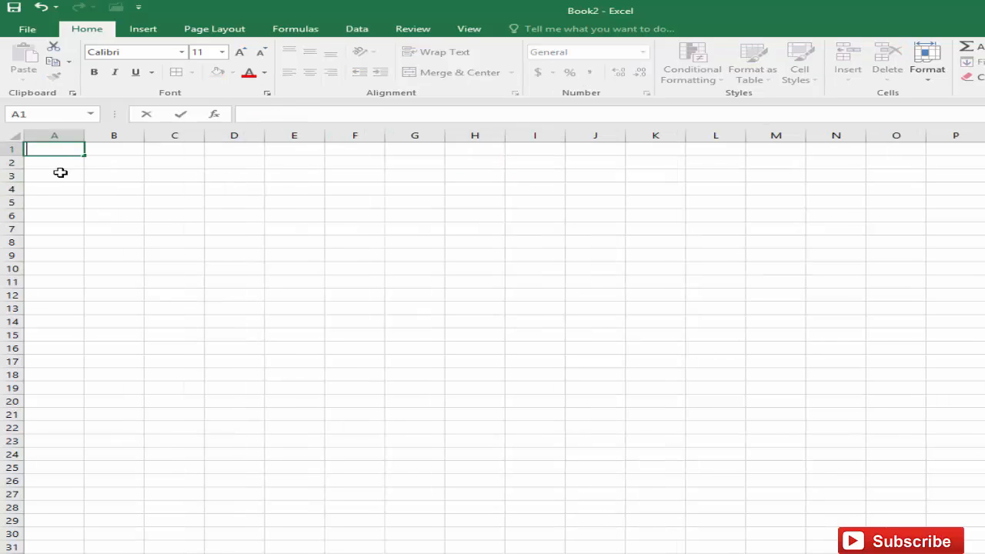
type("name")
key("Tab")
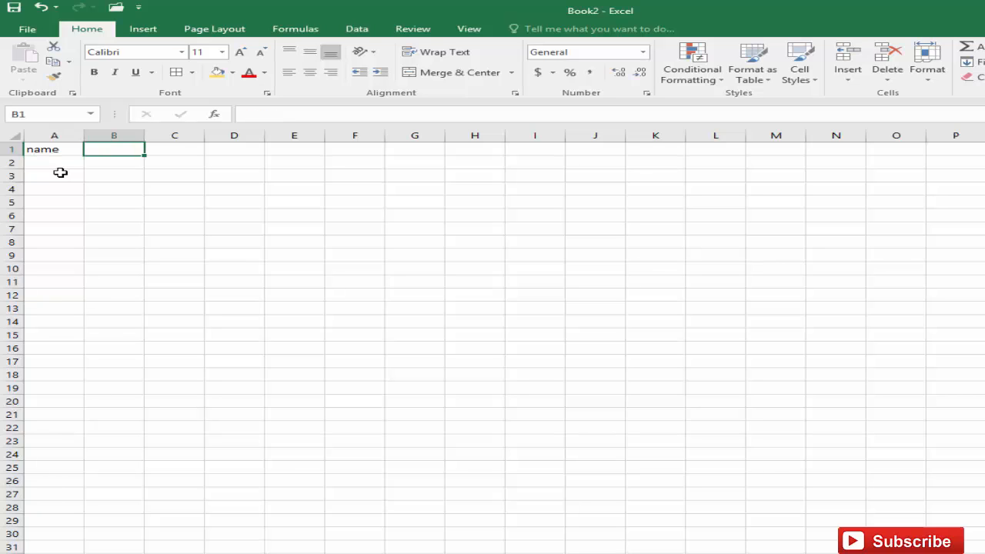
type("marks")
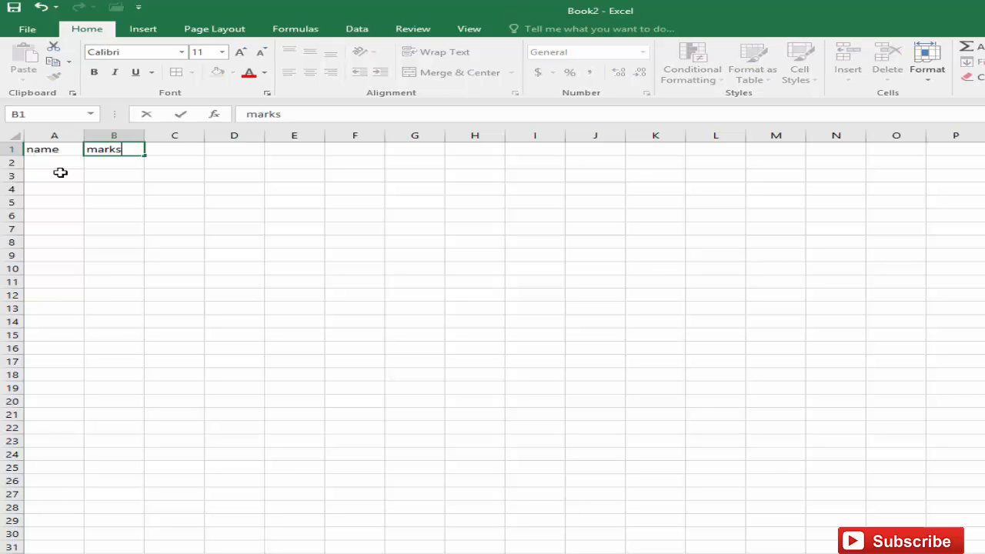
key("Return")
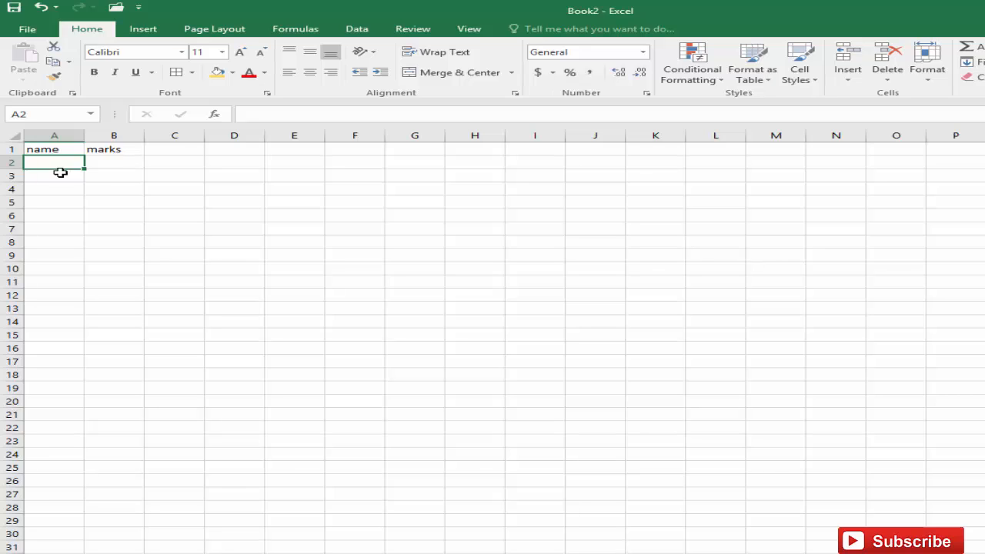
Fill cells A2:A10 under the name header with nine students' first names
type("amir")
key("Return")
type("ali")
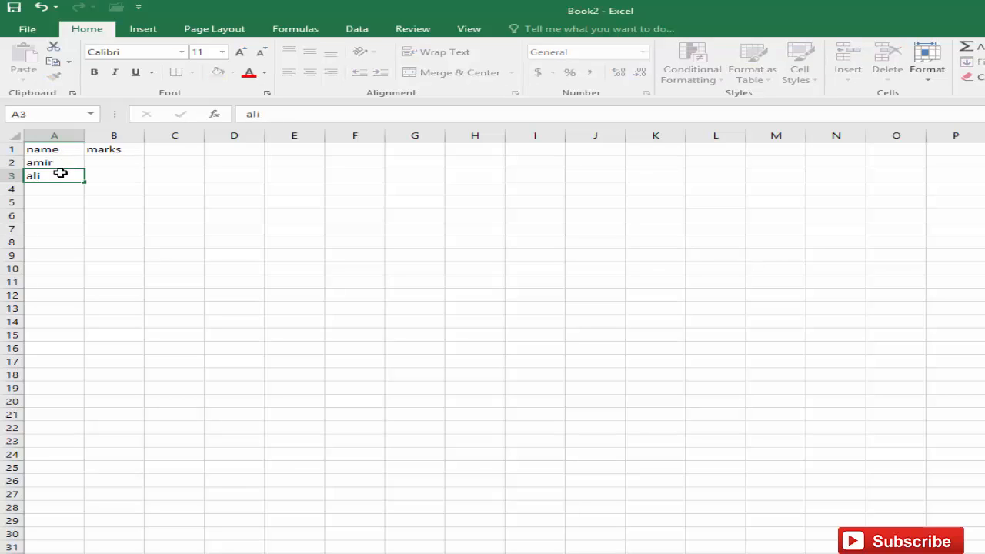
key("Return")
type("rashid")
key("Return")
type("kashif")
key("Return")
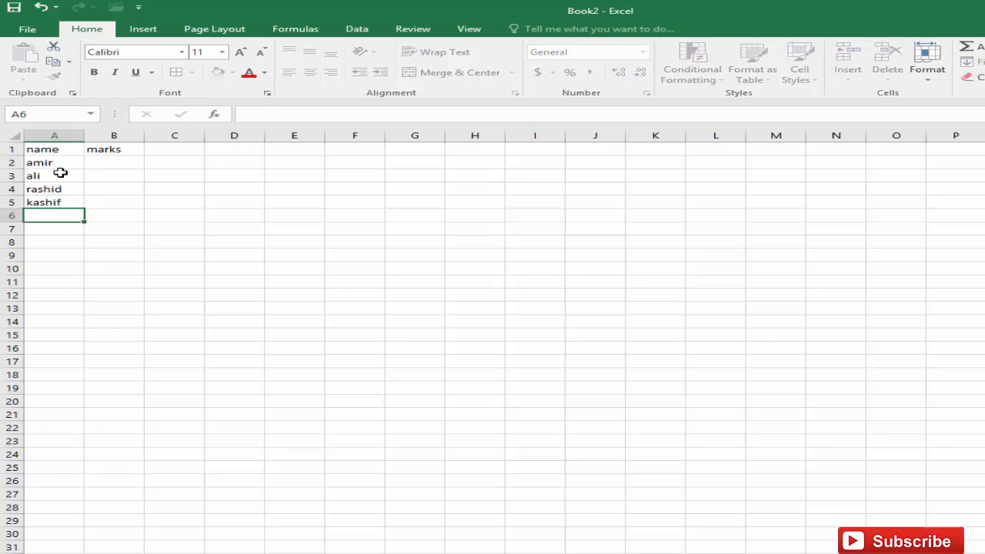
type("javed")
key("Return")
type("raza")
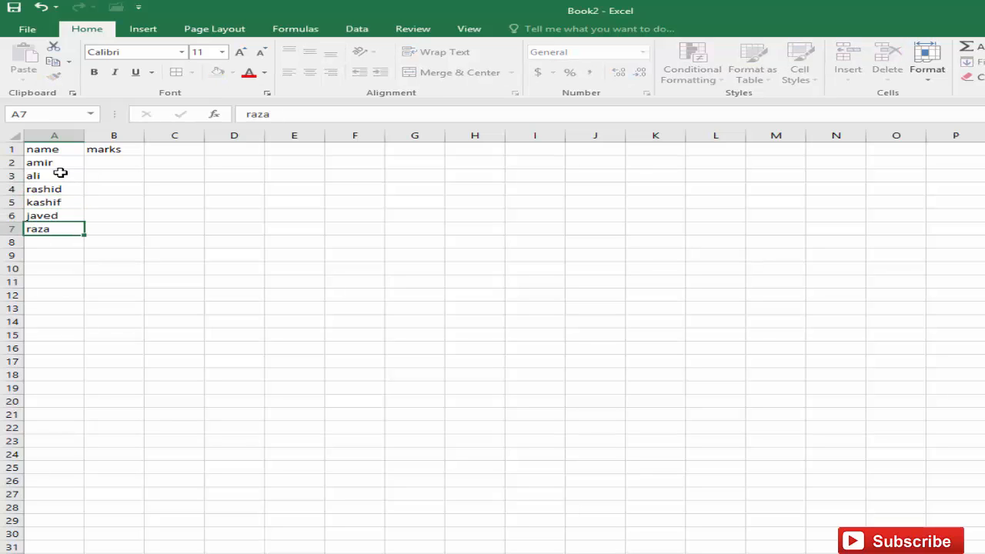
key("Return")
type("anil")
key("Return")
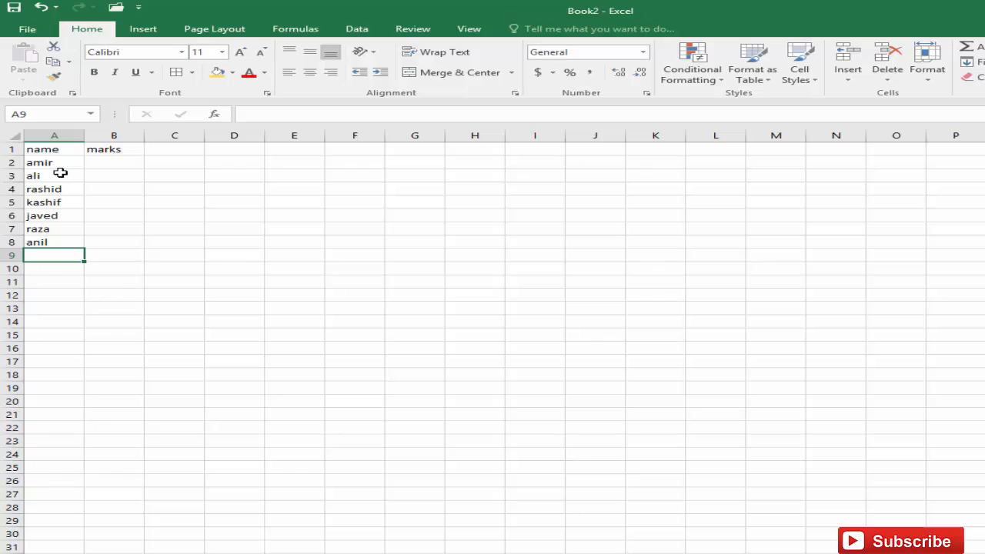
type("umair")
key("Return")
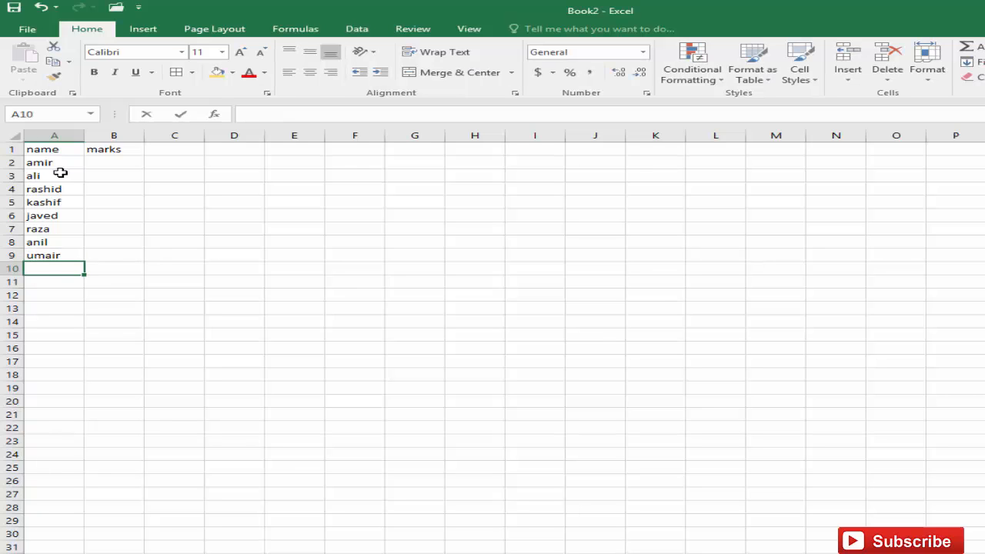
type("vijay")
key("Return")
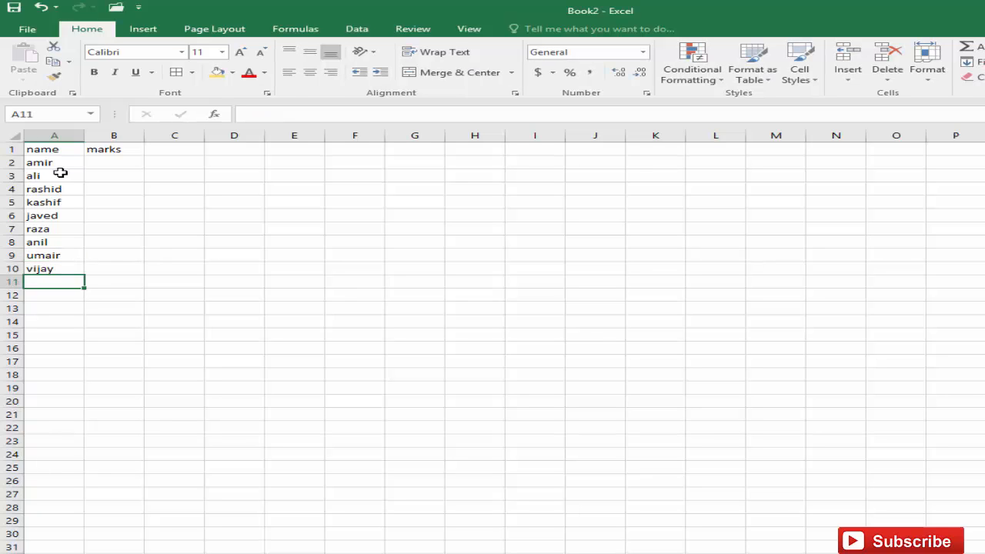
Create a conditional formatting rule for cells B2:B10 that targets cell values less than 33
left_click(111, 163)
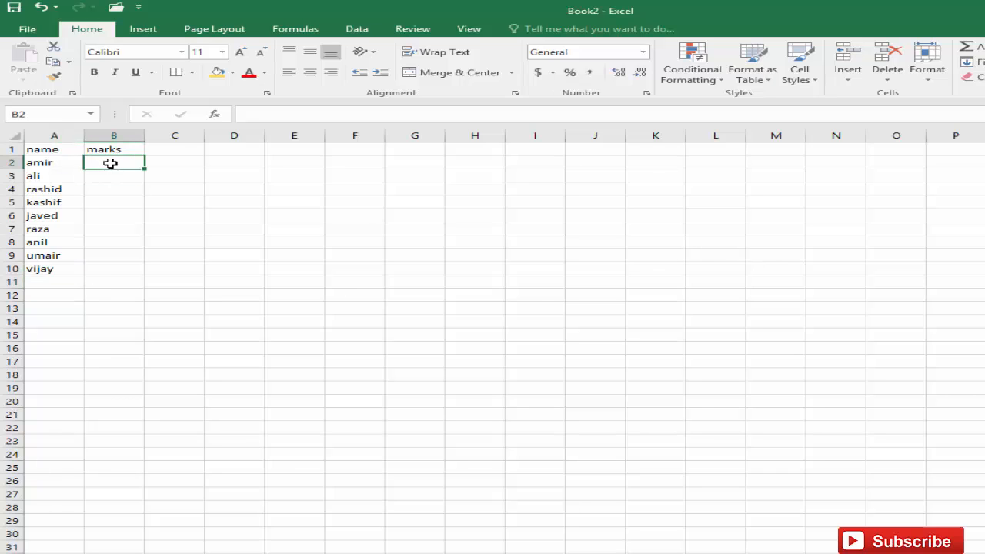
left_click_drag(111, 163, 125, 270)
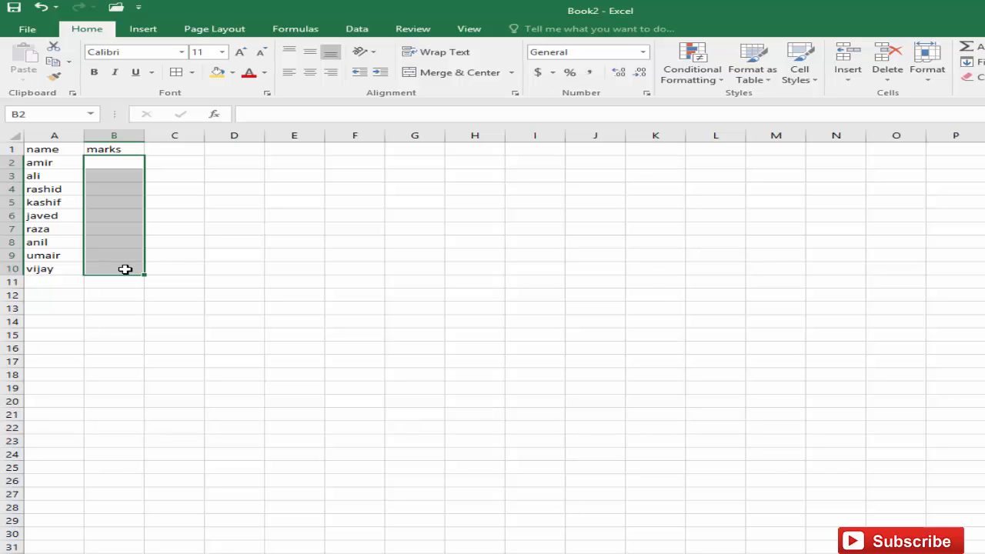
left_click(723, 81)
mouse_move(727, 105)
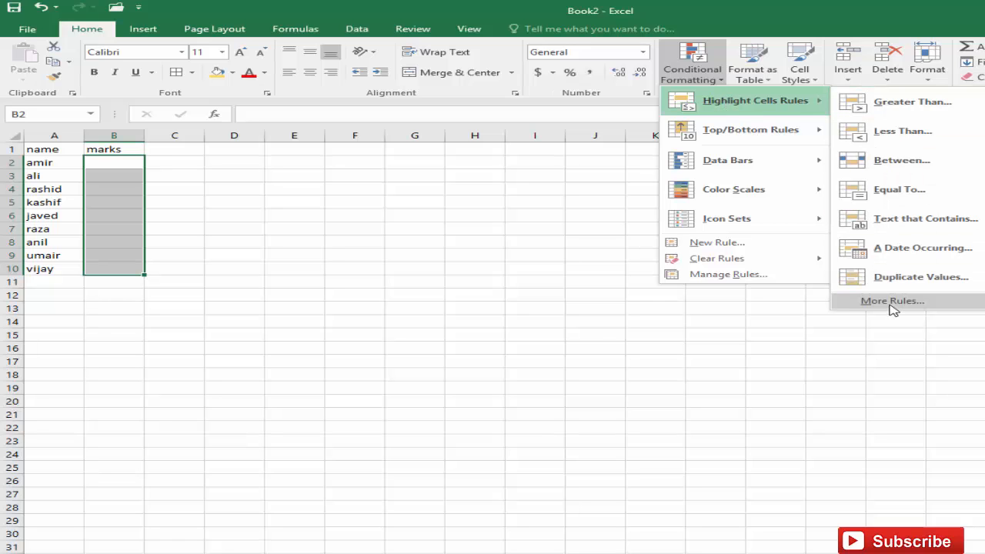
left_click(893, 302)
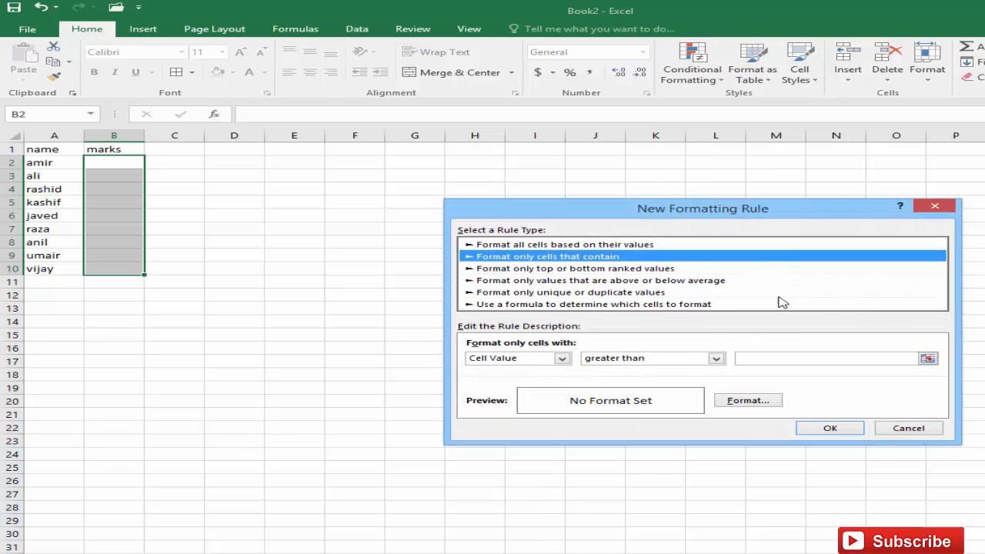
left_click(646, 360)
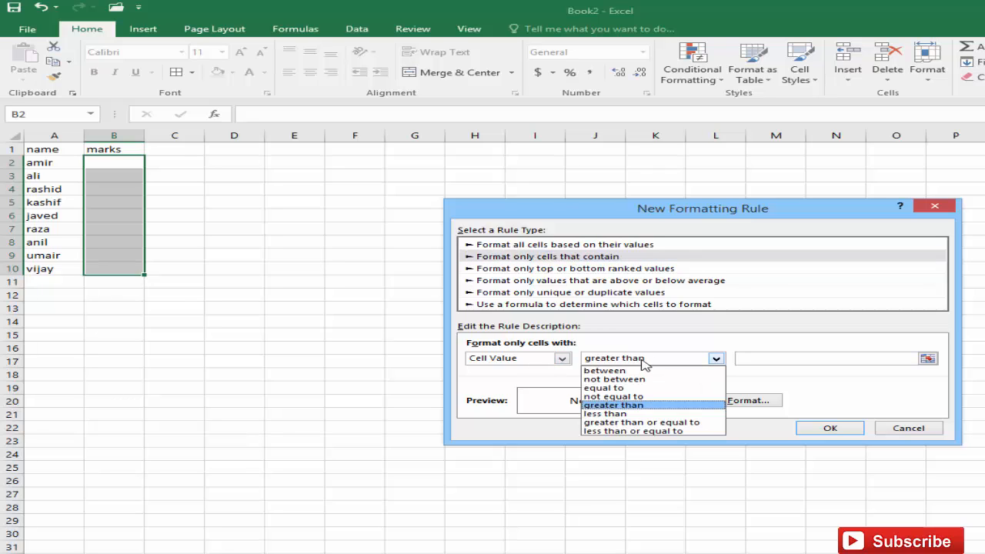
left_click(638, 413)
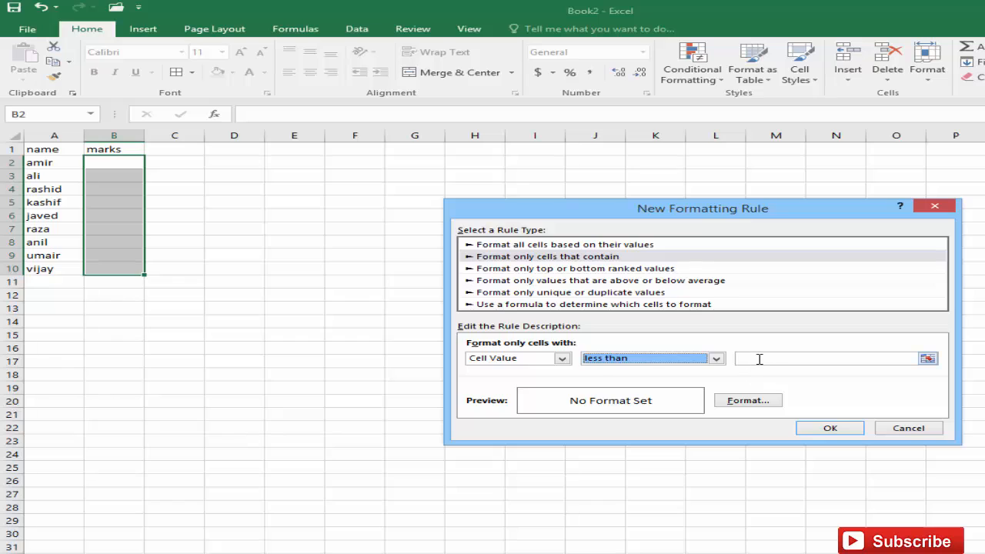
left_click(756, 358)
type("33")
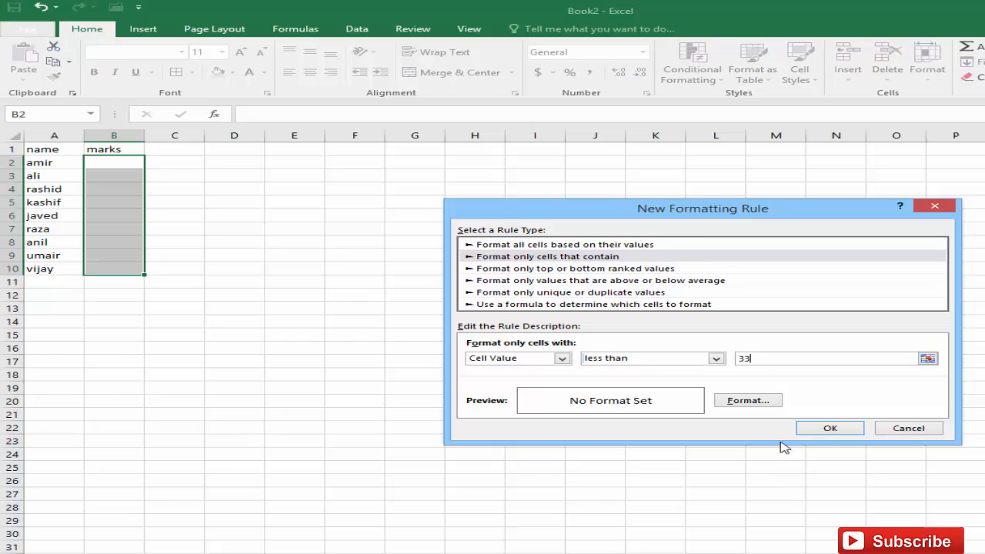
Set the rule's font color to standard red and apply the rule to the marks cells
left_click(758, 403)
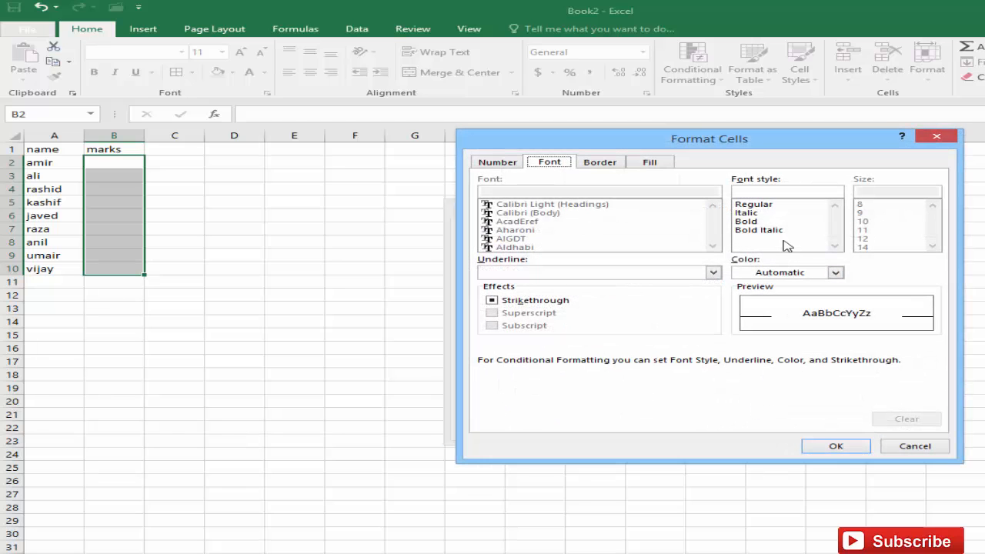
left_click(803, 273)
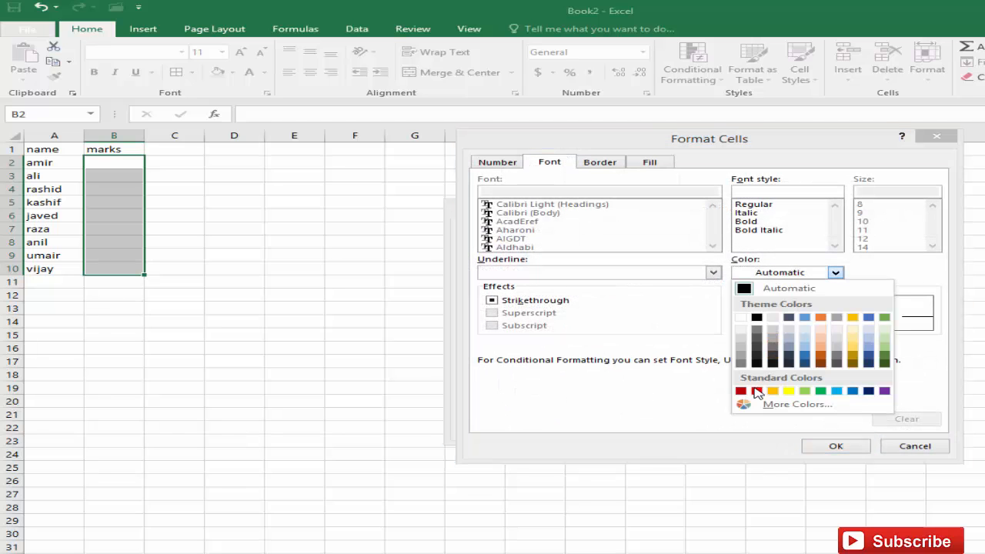
left_click(757, 391)
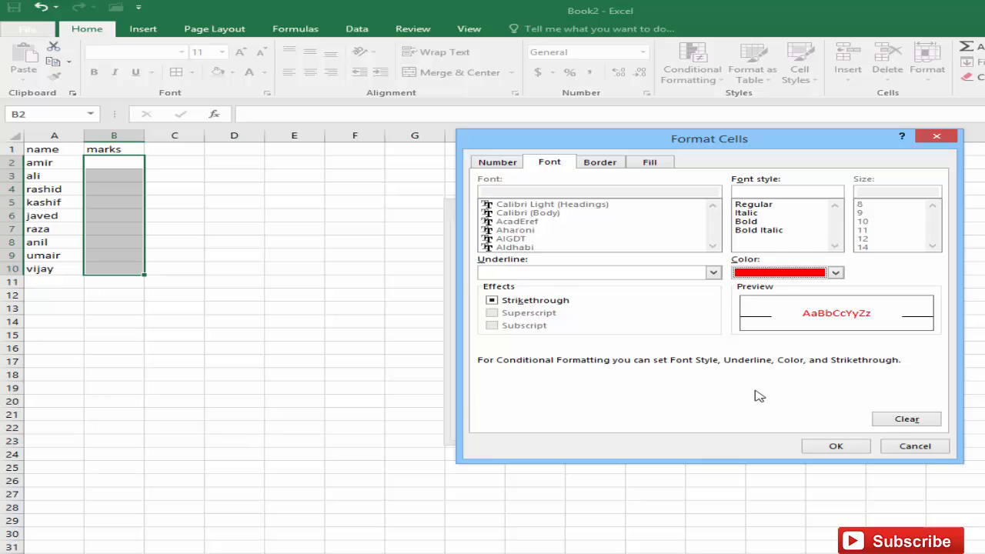
left_click(828, 445)
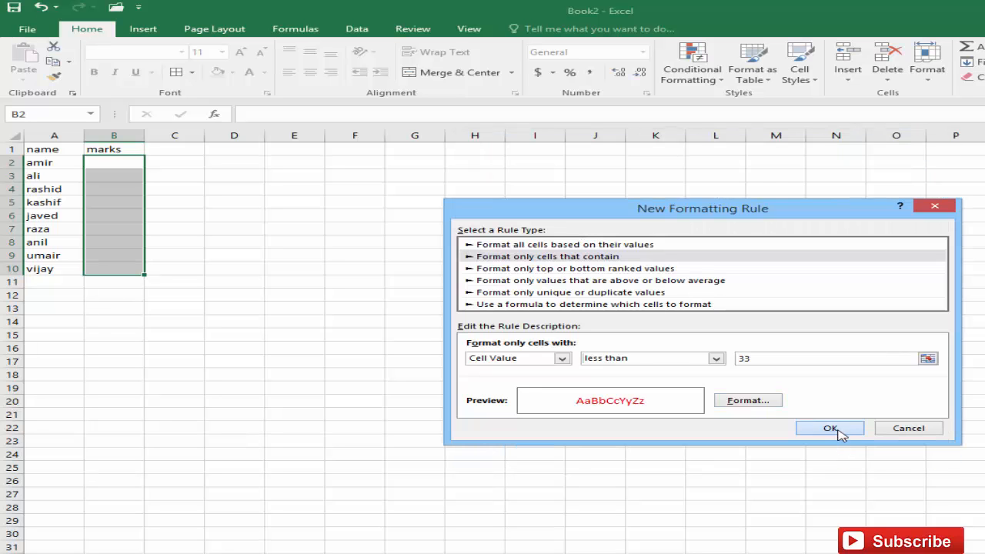
left_click(836, 432)
Fill cells B2:B10 under the marks header with 35, 36, 31, 25, 85, 63, 52, 12 and 25
left_click(123, 161)
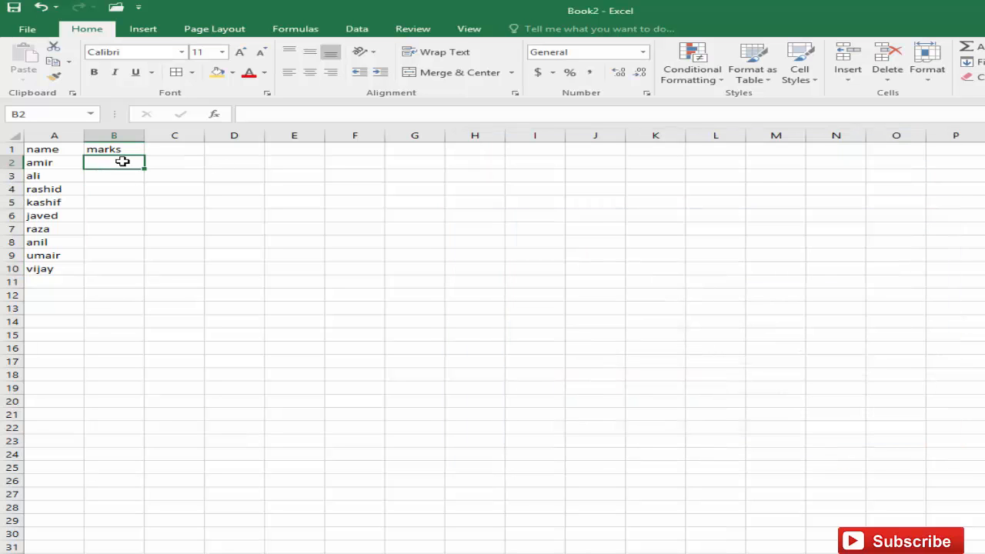
type("35")
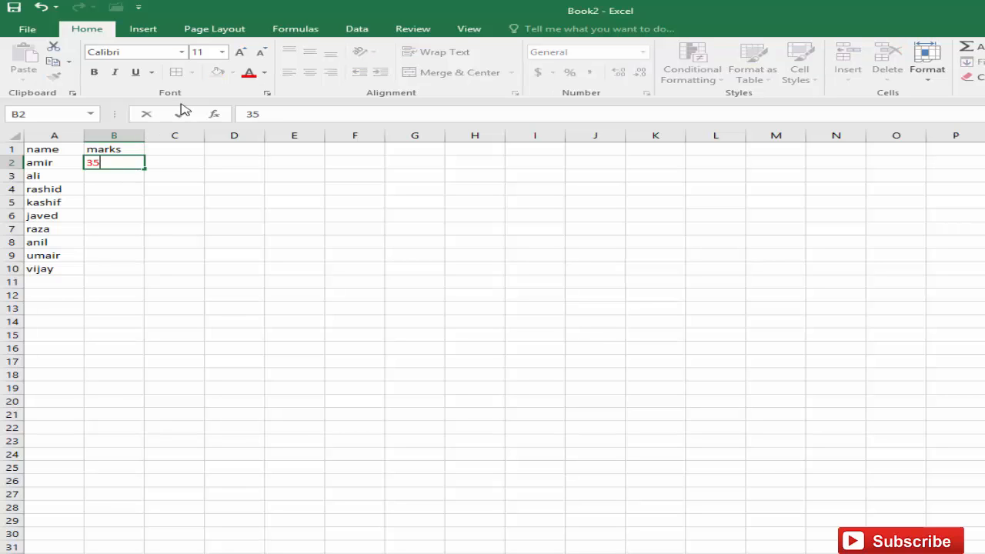
key("Return")
type("36")
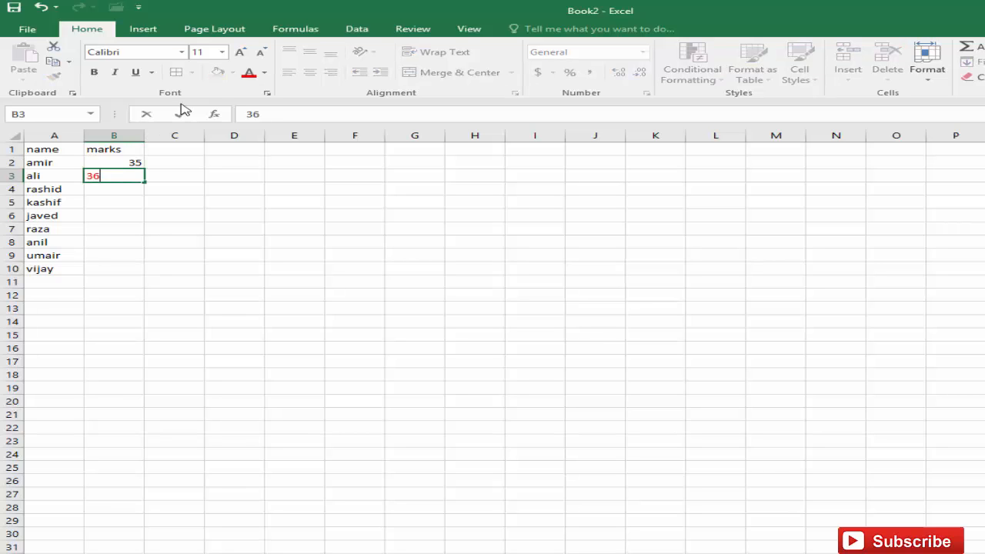
key("Return")
type("31")
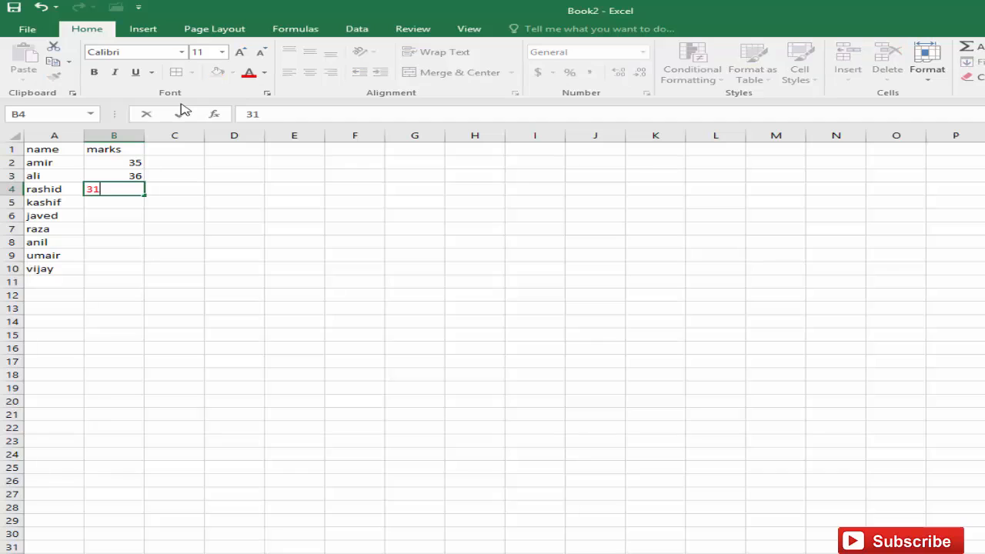
key("Return")
type("25")
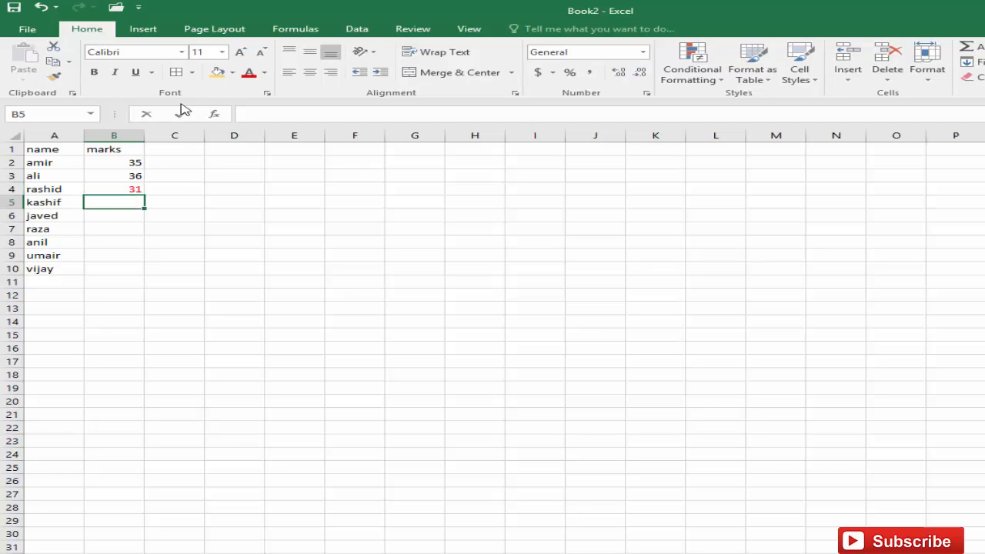
key("Return")
type("85")
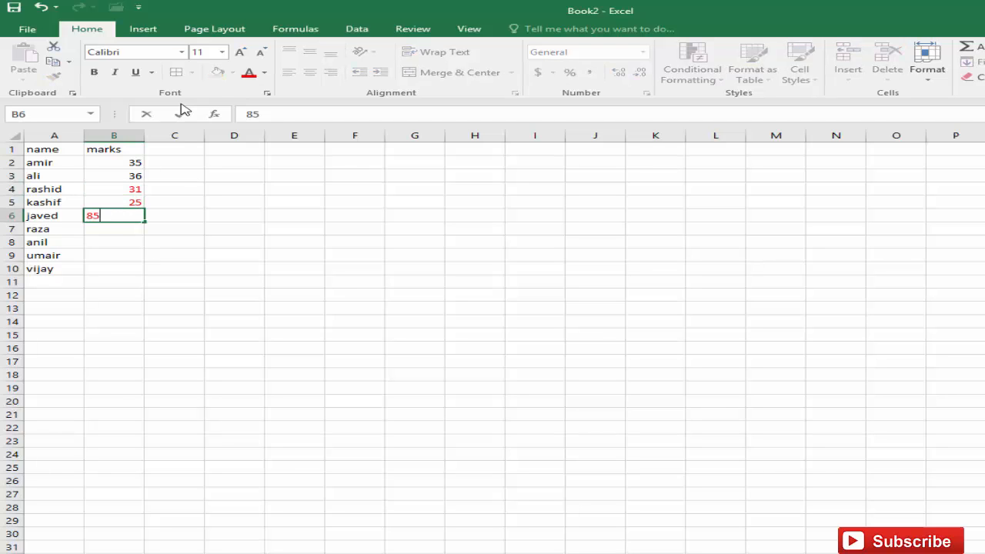
key("Return")
type("63")
key("Return")
type("52")
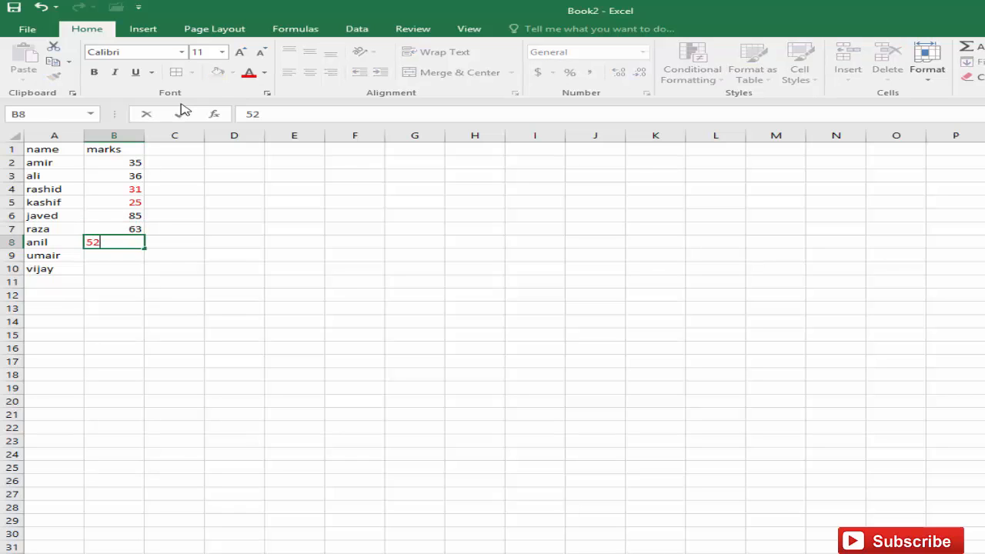
key("Return")
type("12")
key("Return")
type("25")
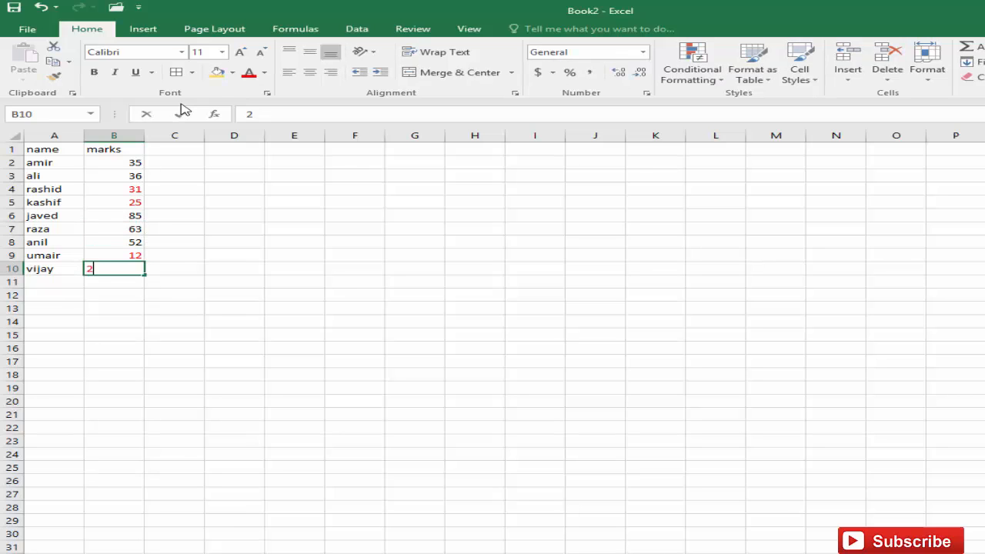
key("Return")
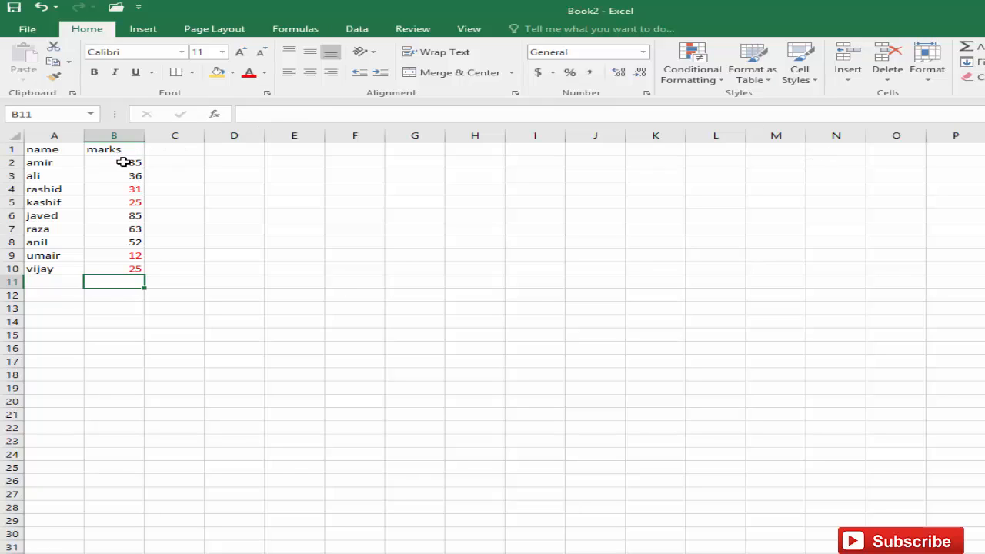
Apply the 4 Ratings icon set as conditional formatting to the marks in cells B2:B10
left_click_drag(123, 162, 123, 270)
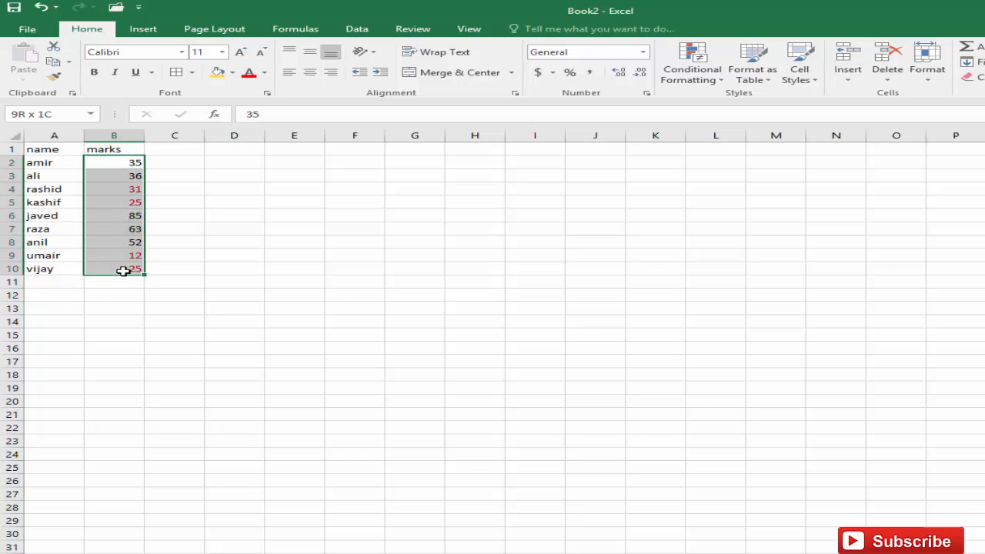
left_click(720, 80)
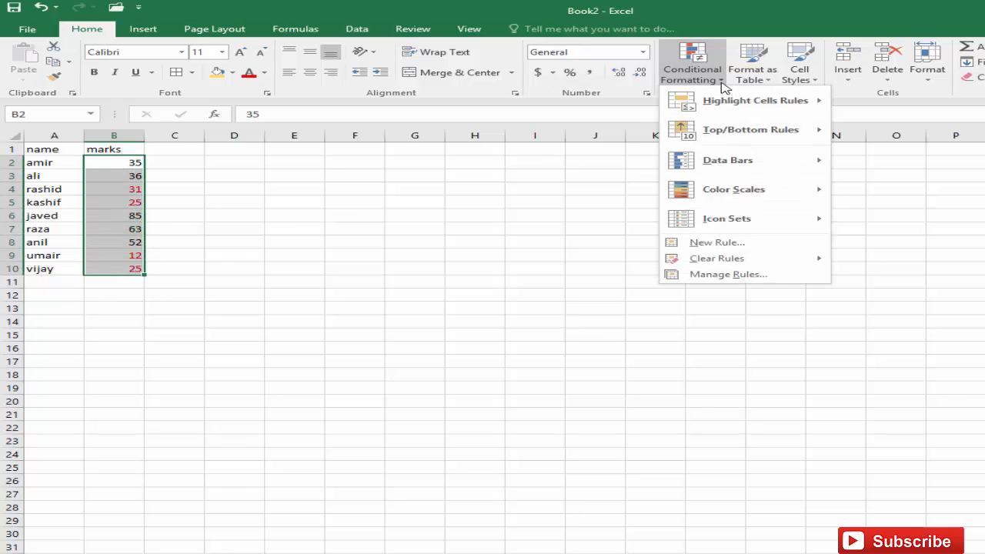
mouse_move(745, 109)
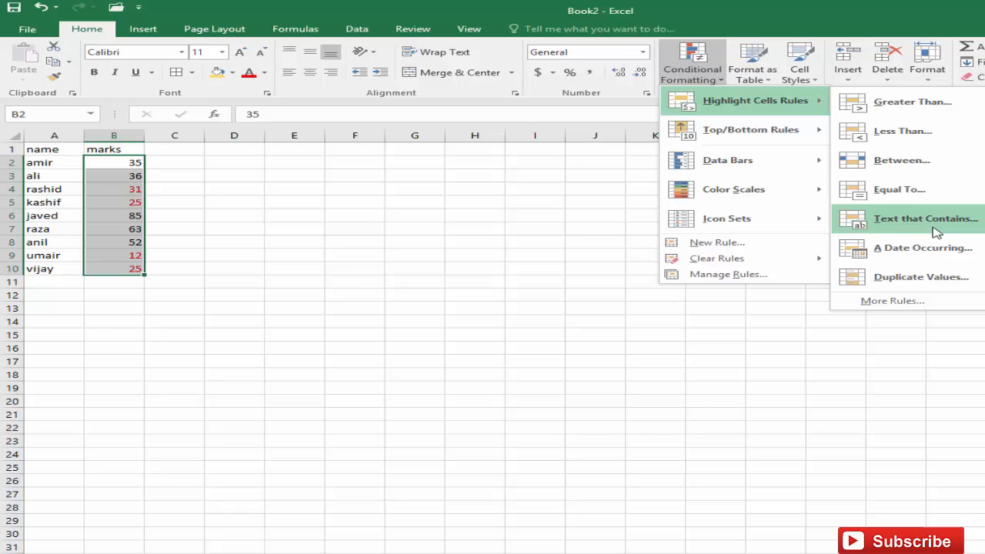
mouse_move(746, 172)
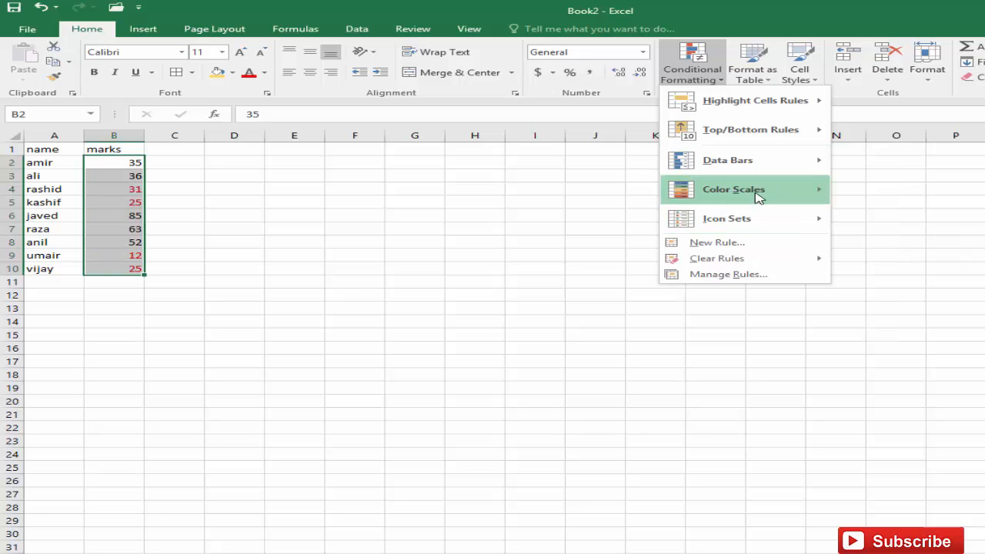
mouse_move(760, 193)
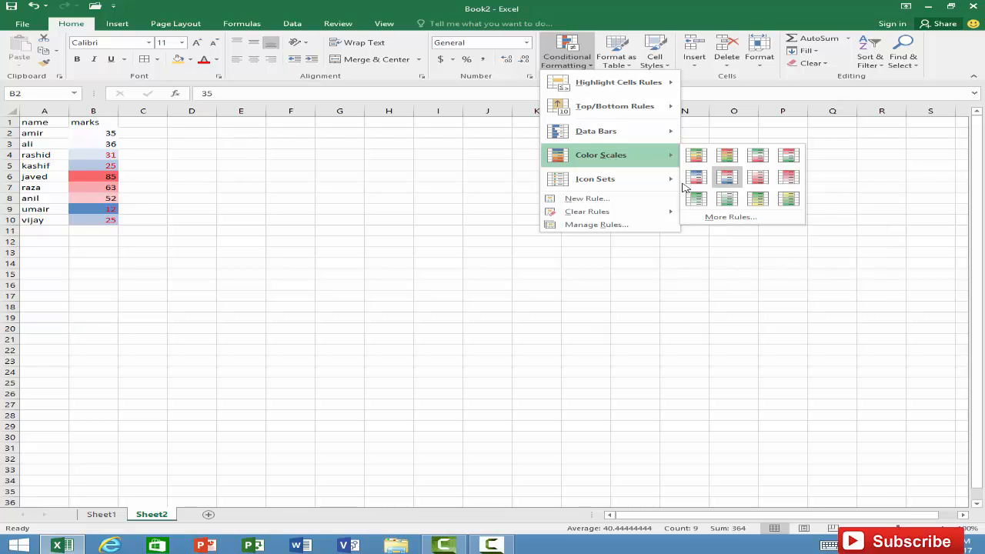
mouse_move(654, 181)
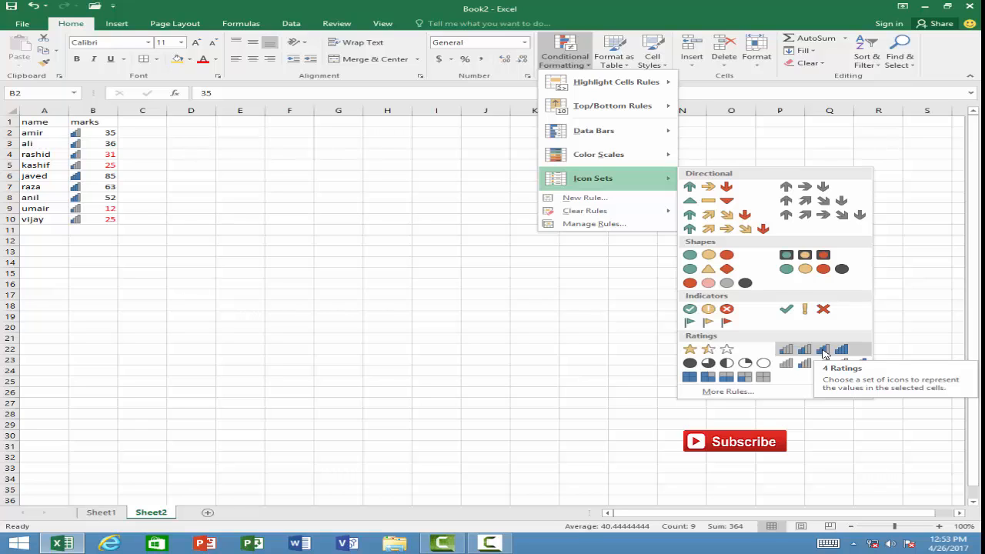
left_click(823, 351)
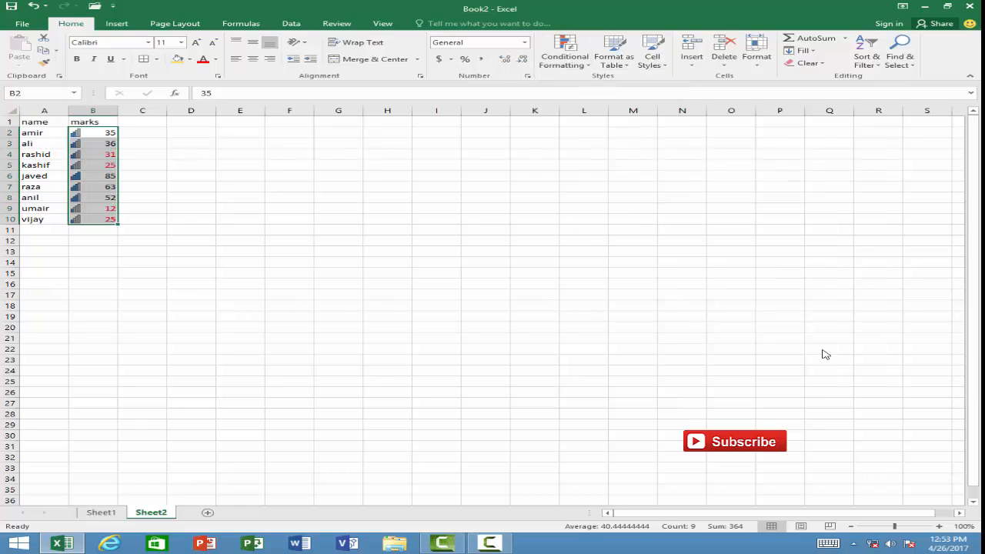